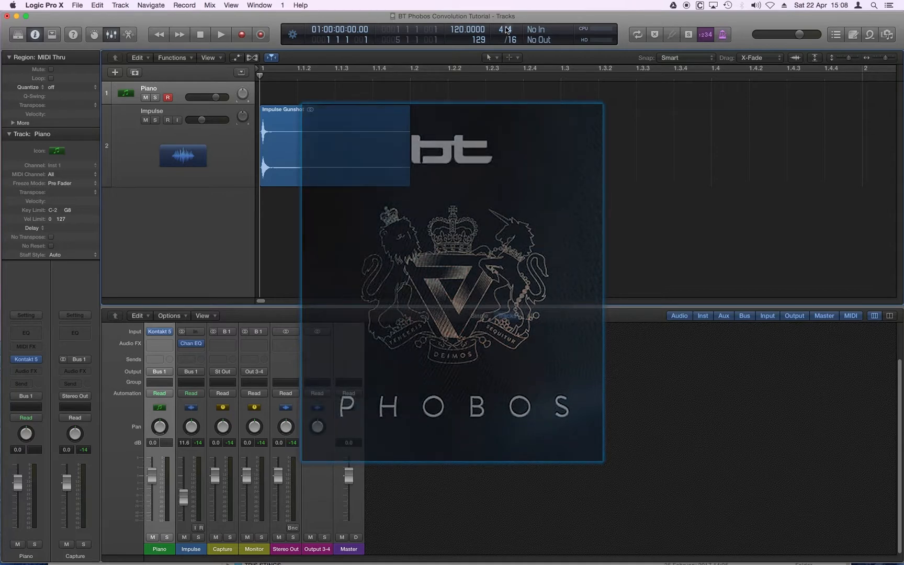
Select the Impulse track and examine the gunshot region's waveform at several horizontal magnifications
click(237, 155)
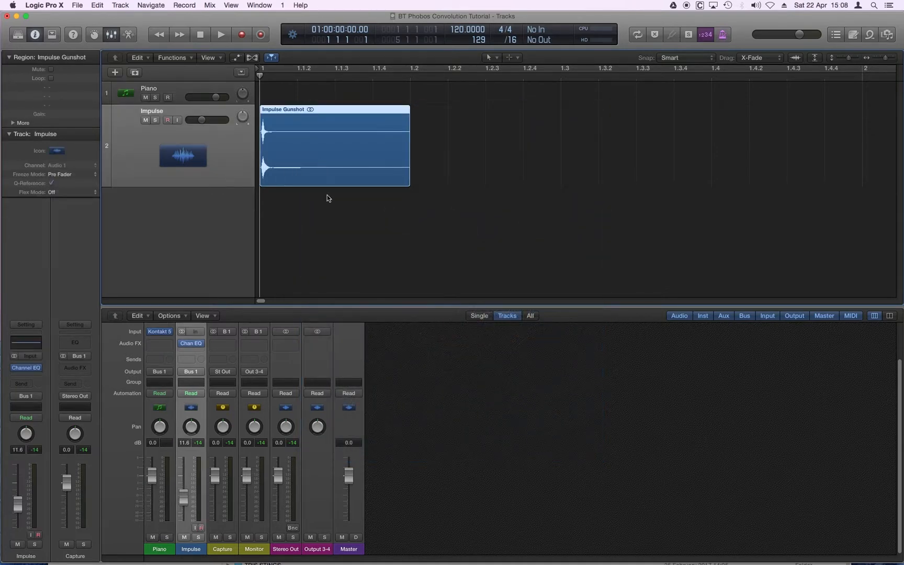
key(super+Right)
key(super+Right)
key(super+Right)
key(super+Right)
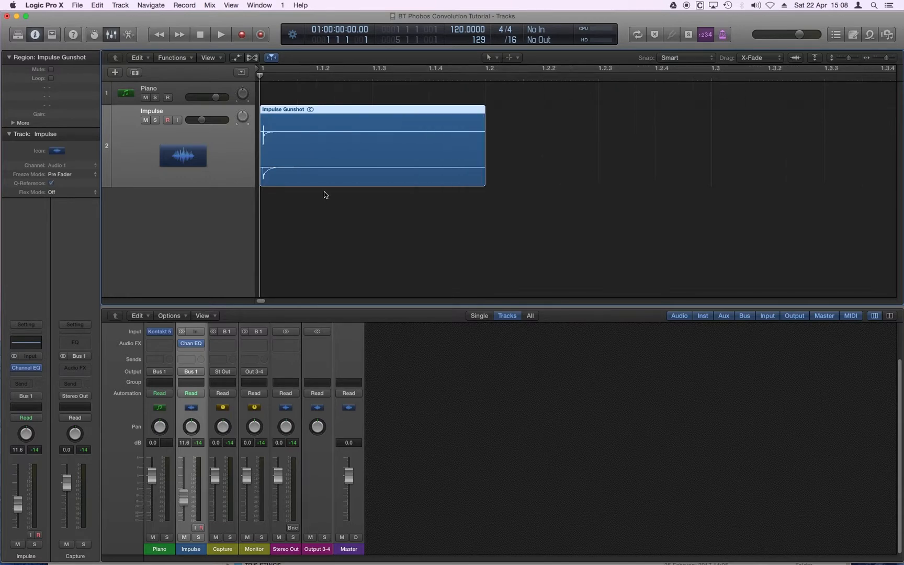
key(super+Left)
key(super+Left)
key(super+Left)
key(super+Right)
key(super+Right)
key(super+Right)
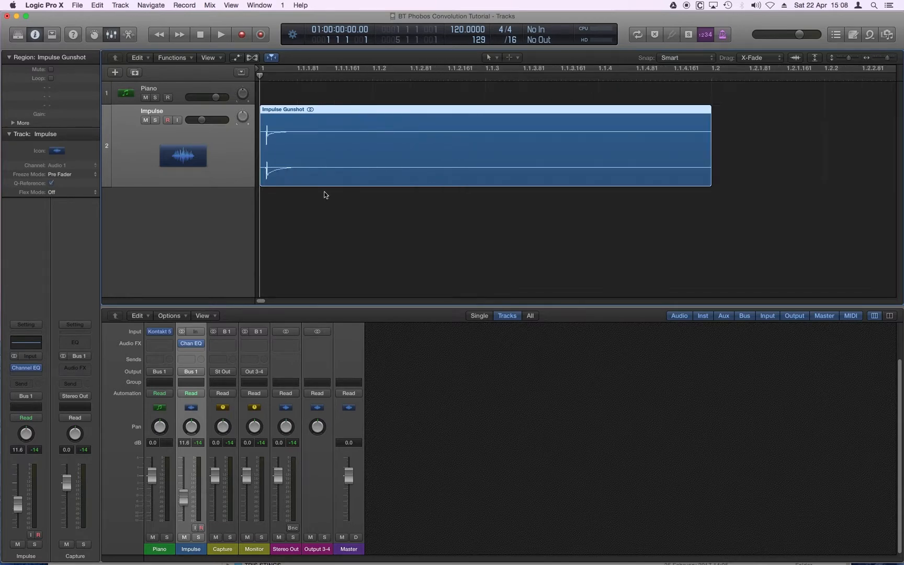
key(super+Left)
key(super+Left)
key(super+Left)
key(super+Left)
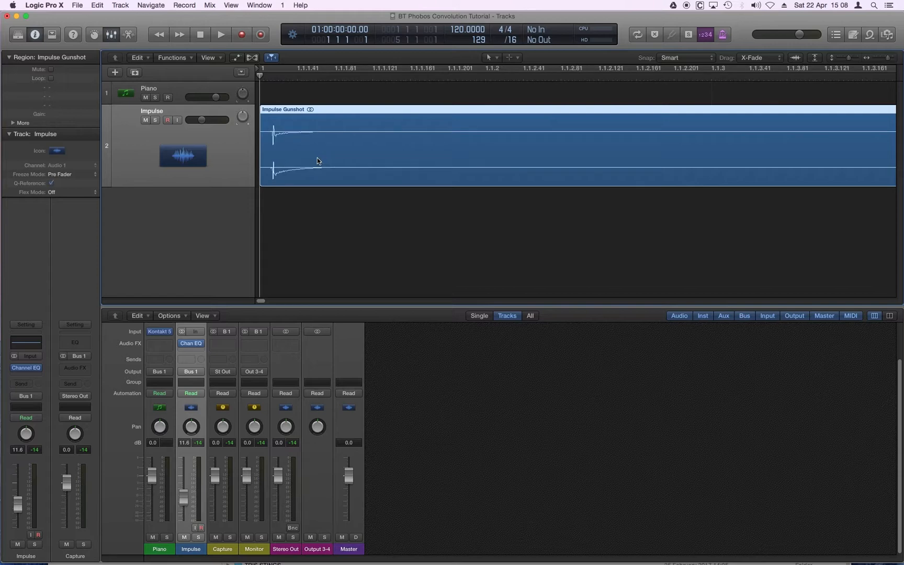
key(super+Left)
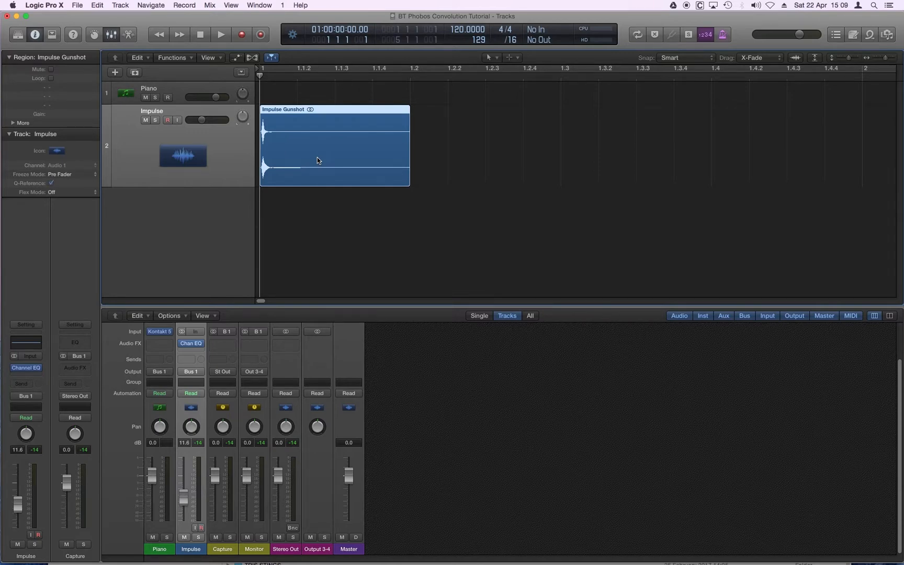
key(super+Right)
key(super+Right)
key(super+Right)
key(super+Right)
key(super+Right)
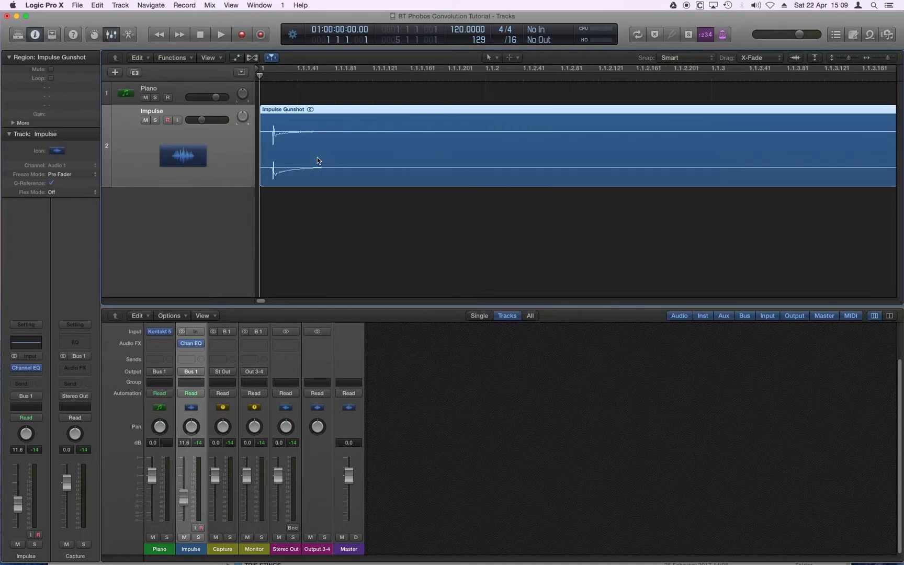
key(super+Left)
key(super+Left)
key(super+Left)
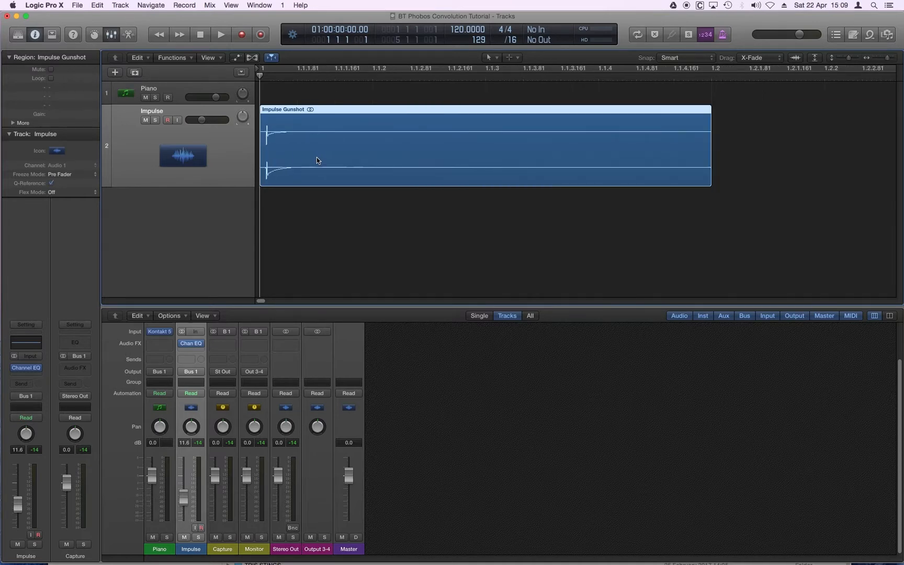
Place the playhead at 1 1 1 14, just before the gunshot's transient, and inspect the onset closely
click(324, 196)
key(super+Right)
key(super+Right)
key(super+Right)
key(super+Right)
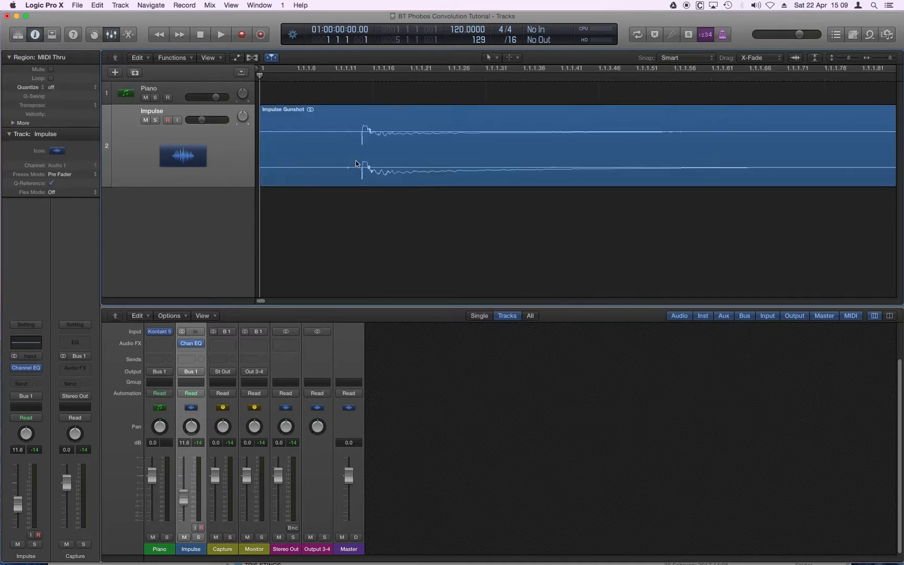
click(359, 72)
key(super+Right)
key(super+Right)
key(super+Right)
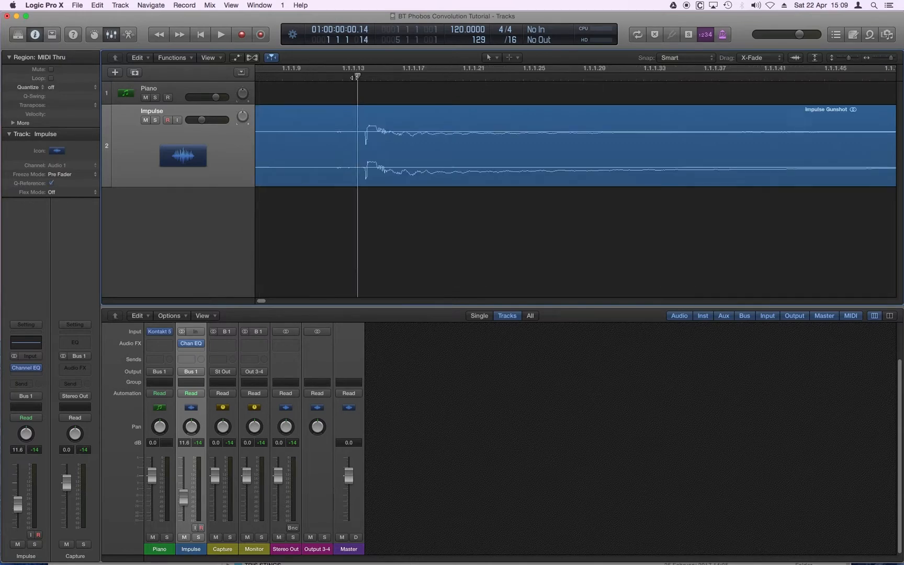
Examine how the gunshot decays after its transient compared with the full length of the region
key(super+Left)
key(super+Left)
key(super+Left)
key(super+Left)
key(super+Left)
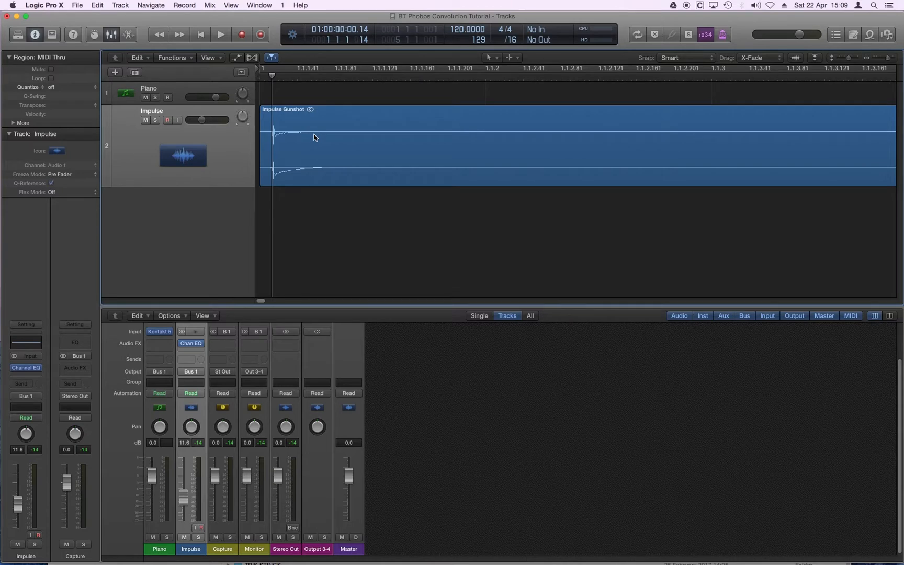
key(super+Left)
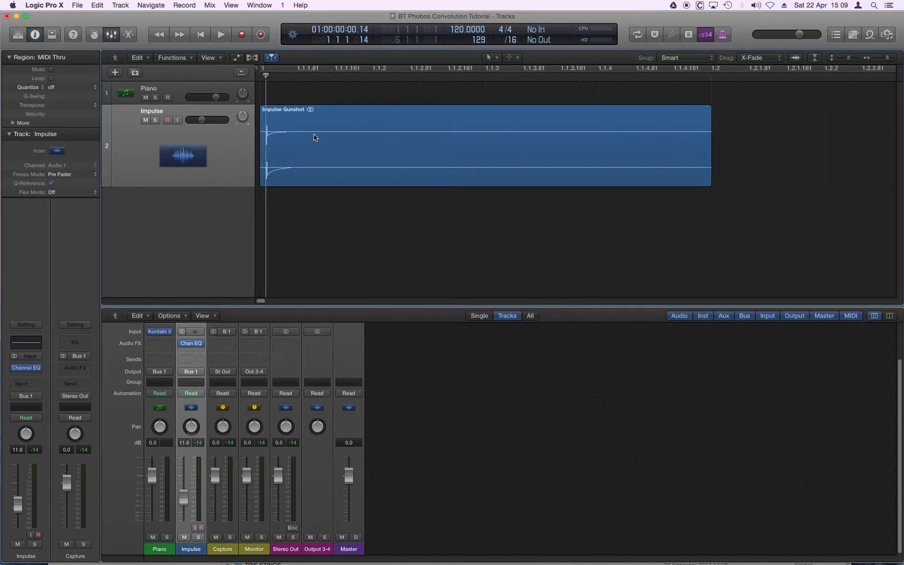
key(super+Right)
key(super+Right)
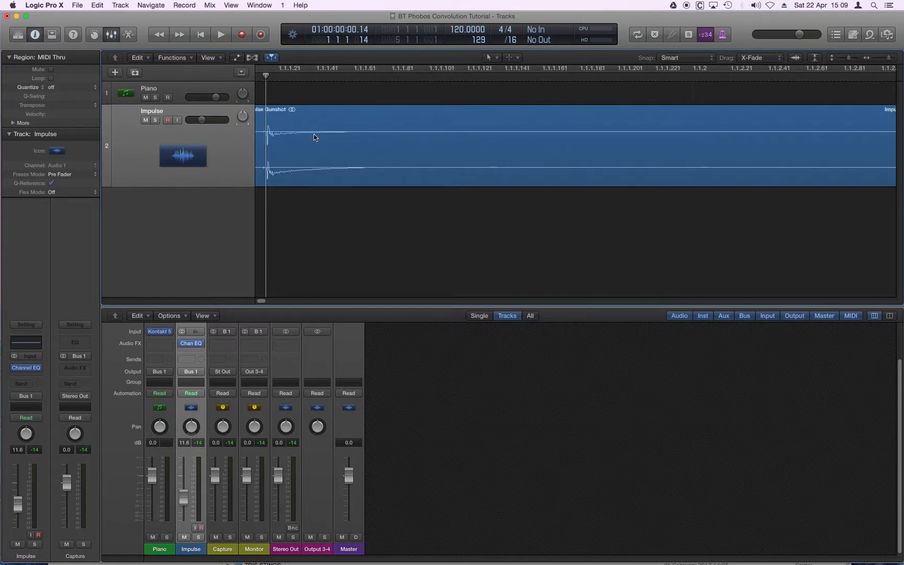
key(super+Left)
key(super+Left)
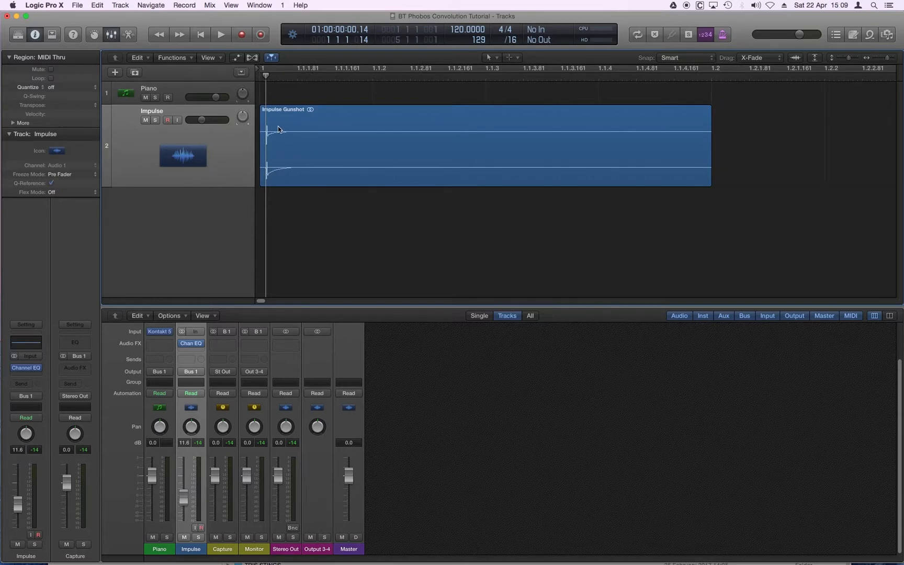
key(super+Left)
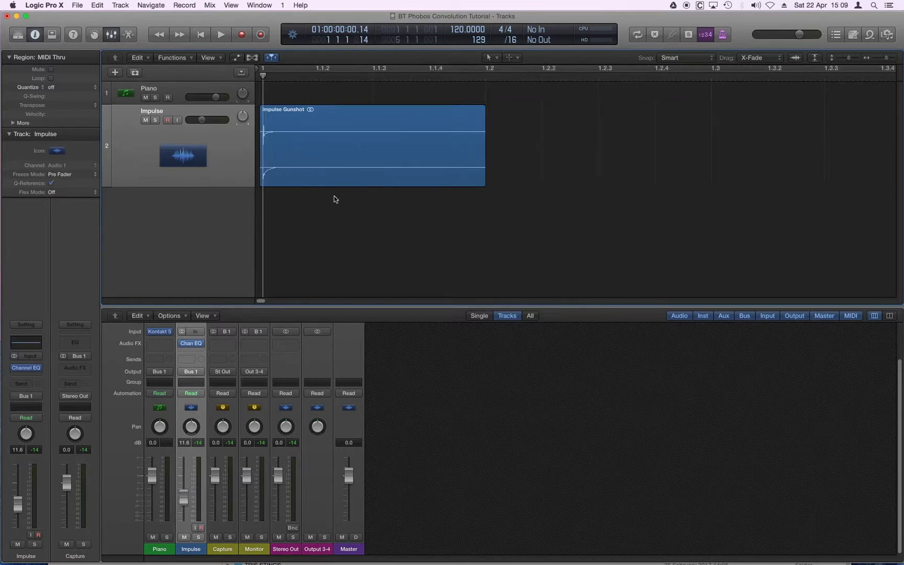
Play the dry gunshot from the start of the project, stop, and return the playhead to the beginning
drag(262, 76, 258, 75)
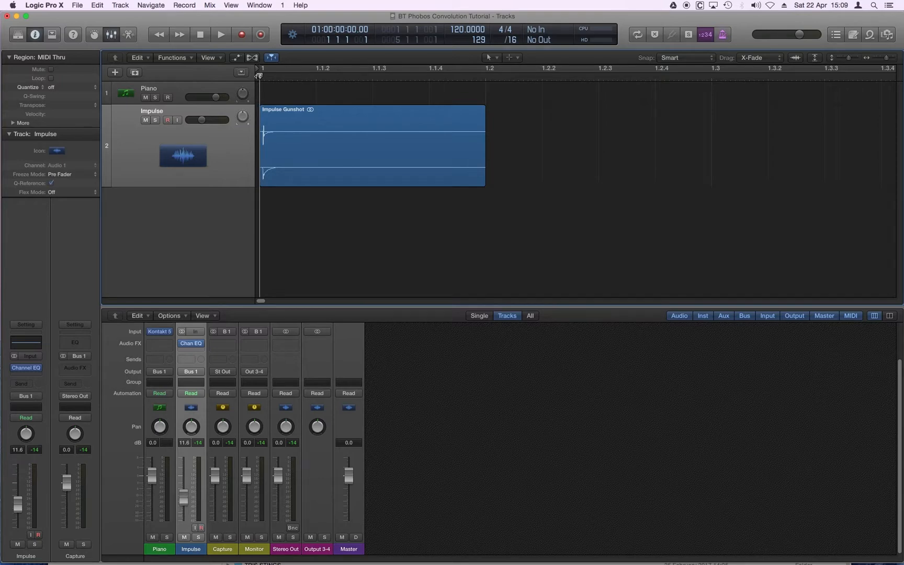
key(space)
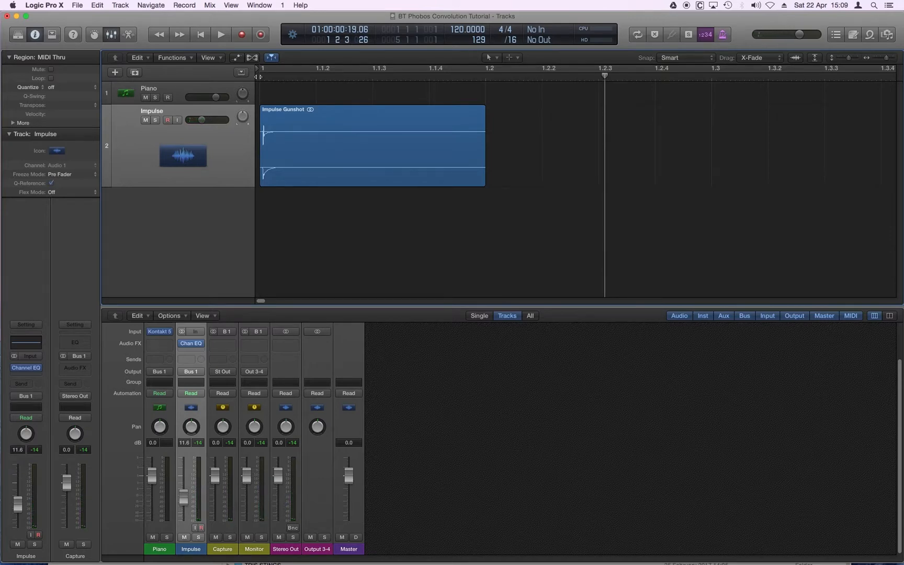
key(super+Left)
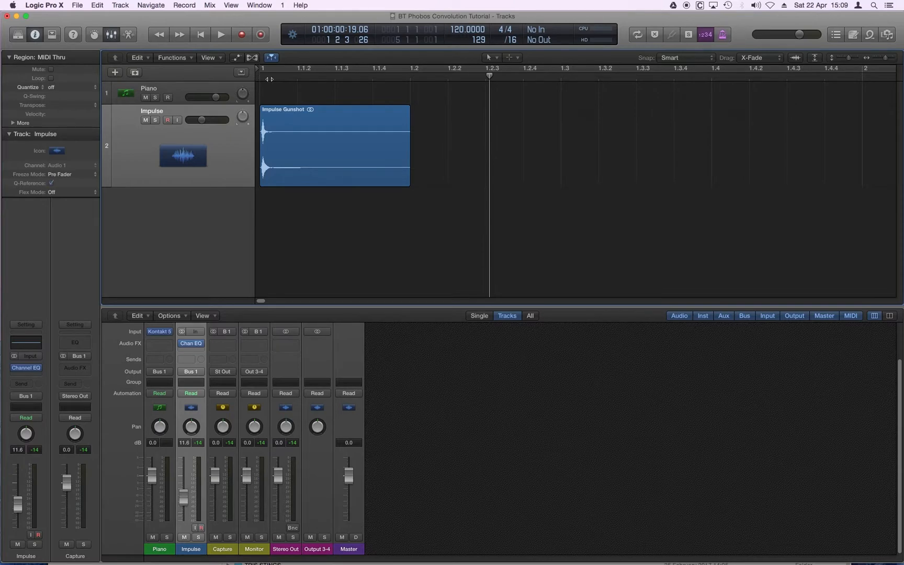
key(Return)
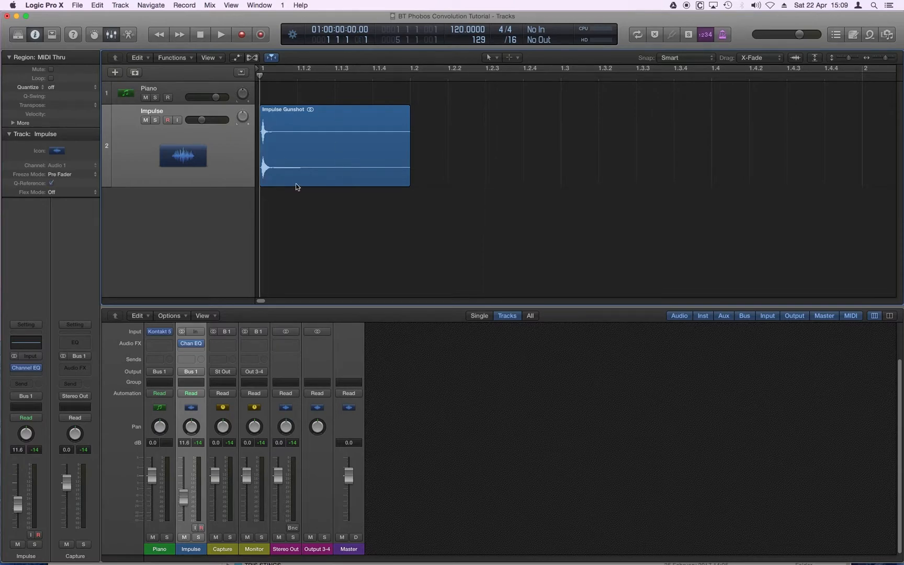
Insert a stereo Space Designer reverb after the Channel EQ on the Impulse track
key(super+Right)
key(super+Right)
key(super+Right)
click(208, 164)
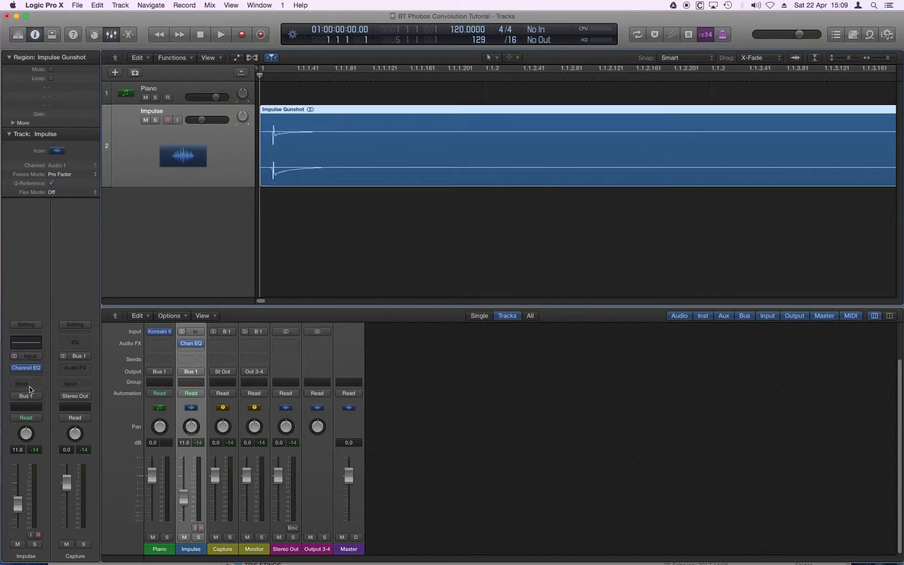
click(29, 373)
mouse_move(53, 454)
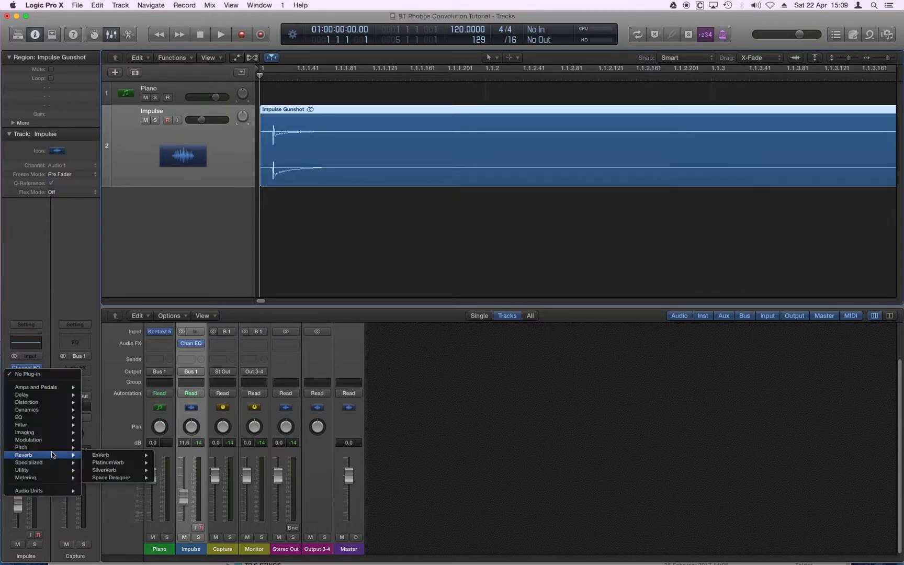
mouse_move(118, 477)
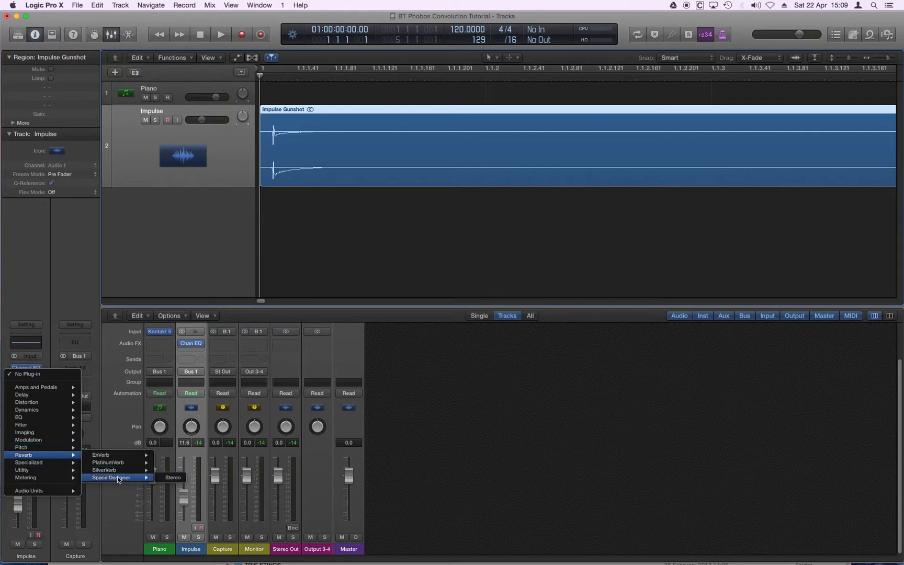
click(173, 477)
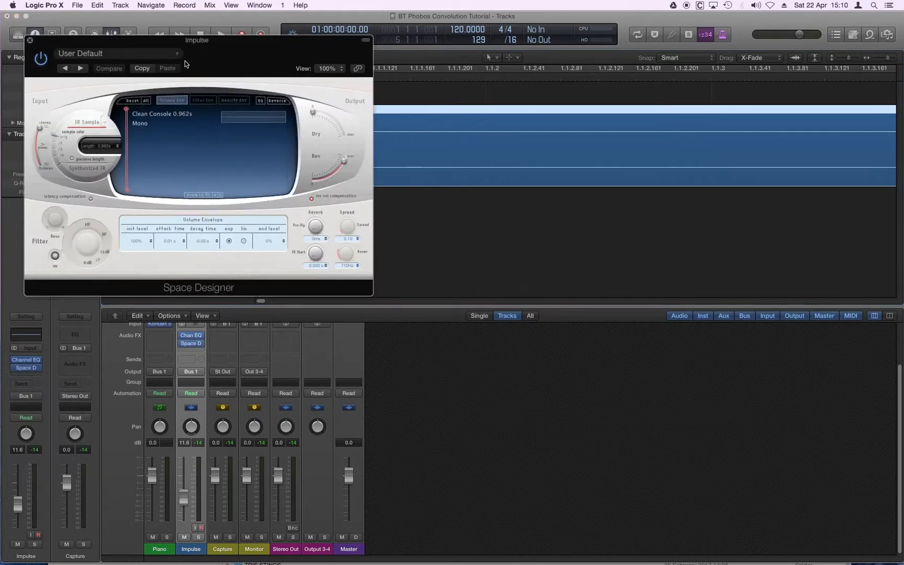
Load the 01.4s Jazz Vocal Room preset from the large room spaces into Space Designer
drag(184, 61, 580, 219)
click(572, 210)
mouse_move(526, 399)
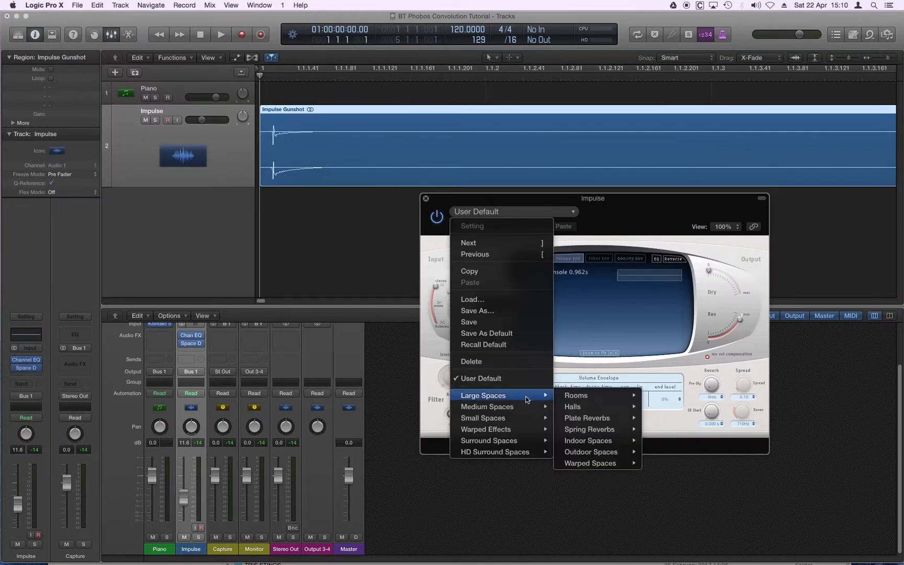
mouse_move(611, 400)
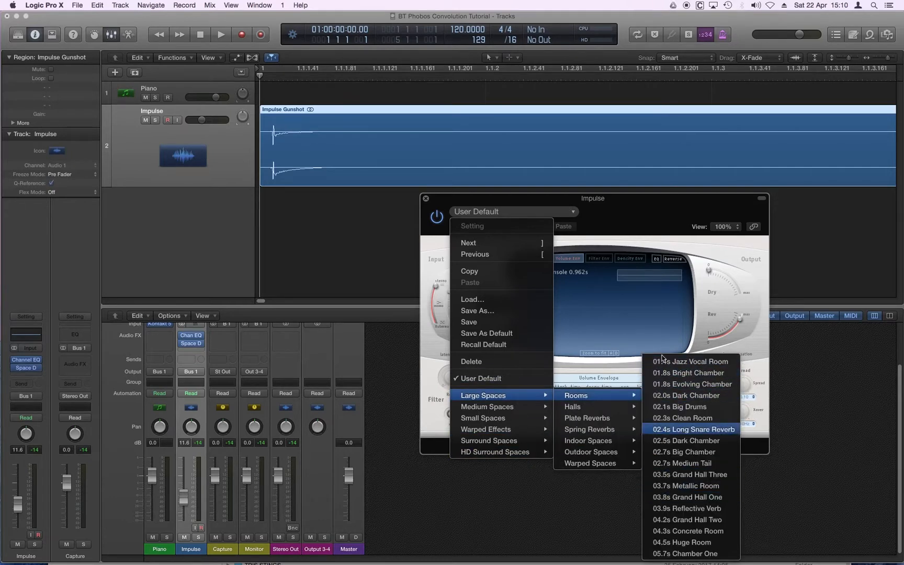
click(716, 365)
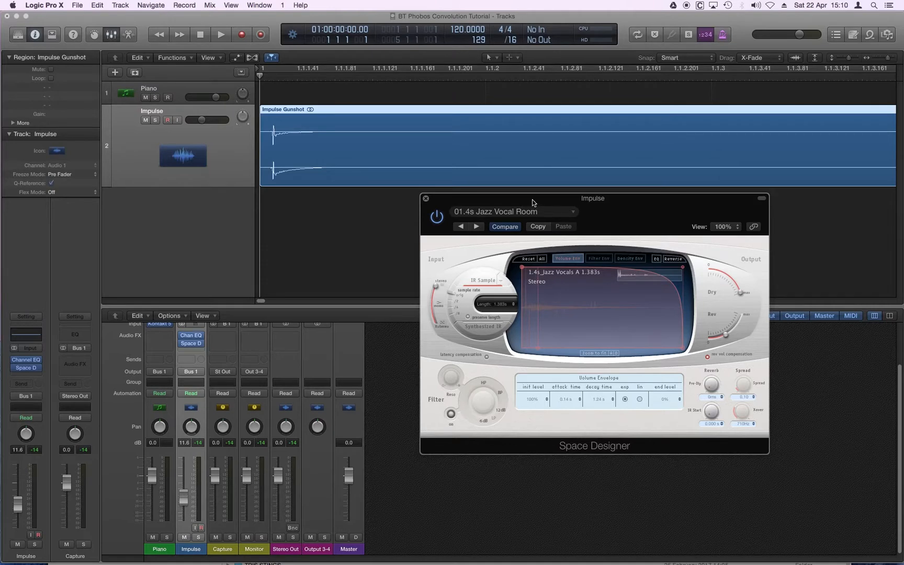
Turn Space Designer's Dry output level down to 0 and move the plug-in window clear of the region
drag(532, 199, 474, 239)
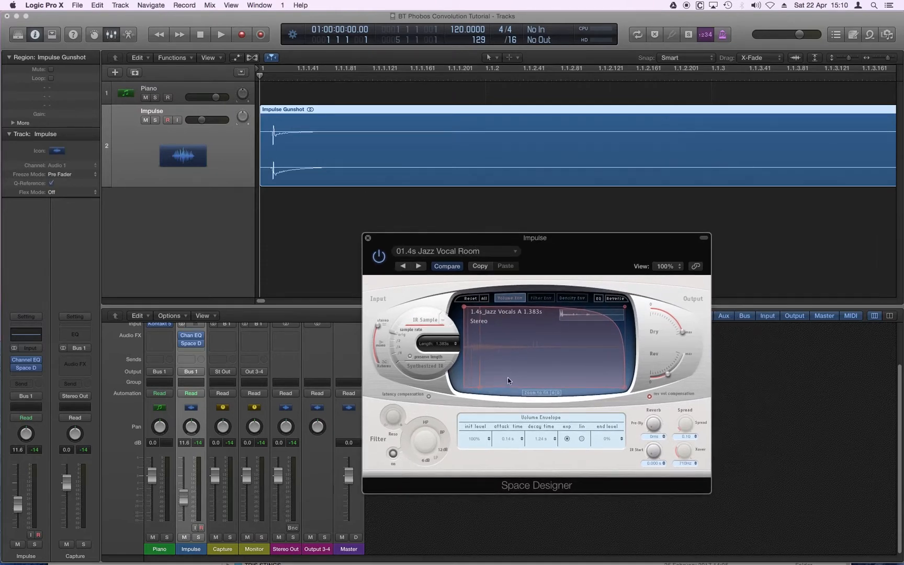
mouse_move(682, 334)
drag(682, 334, 682, 369)
mouse_move(673, 377)
drag(497, 238, 474, 213)
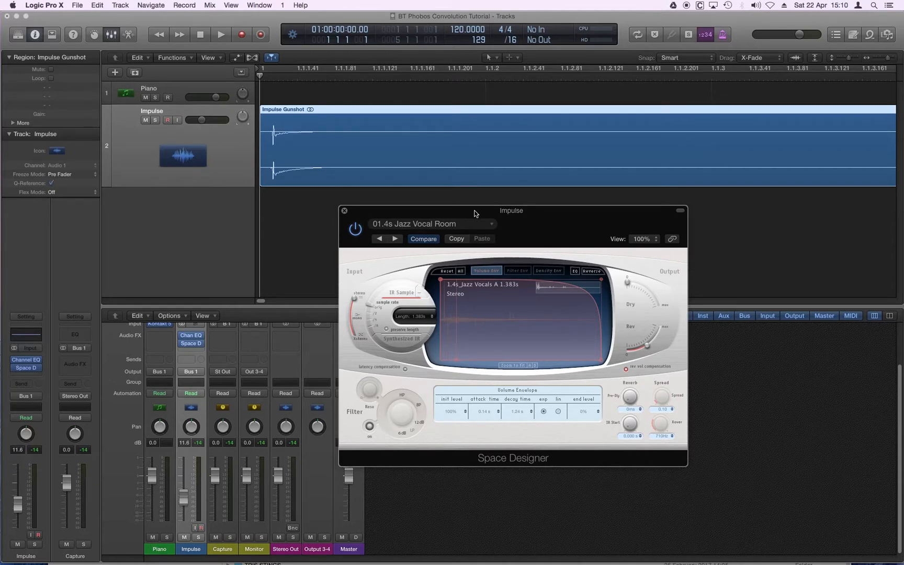
Audition the gunshot through the Jazz Vocal Room reverb, replaying it from the project start and stopping playback
key(space)
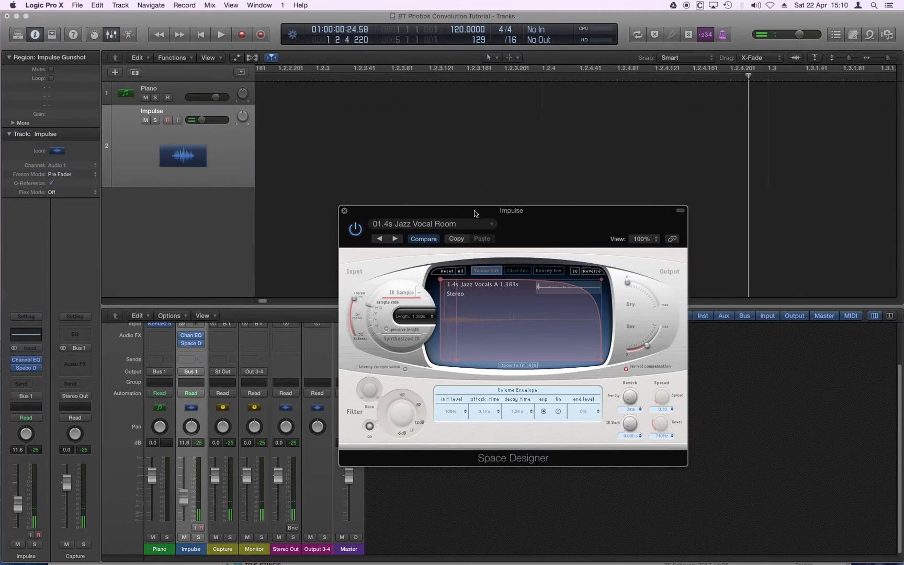
click(332, 190)
key(super+Left)
key(super+Left)
key(super+Left)
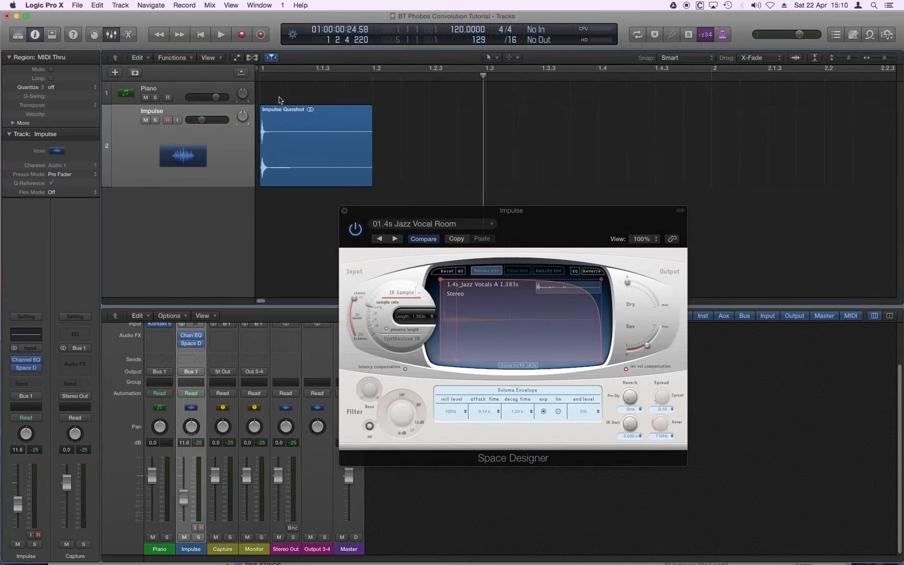
key(Return)
key(space)
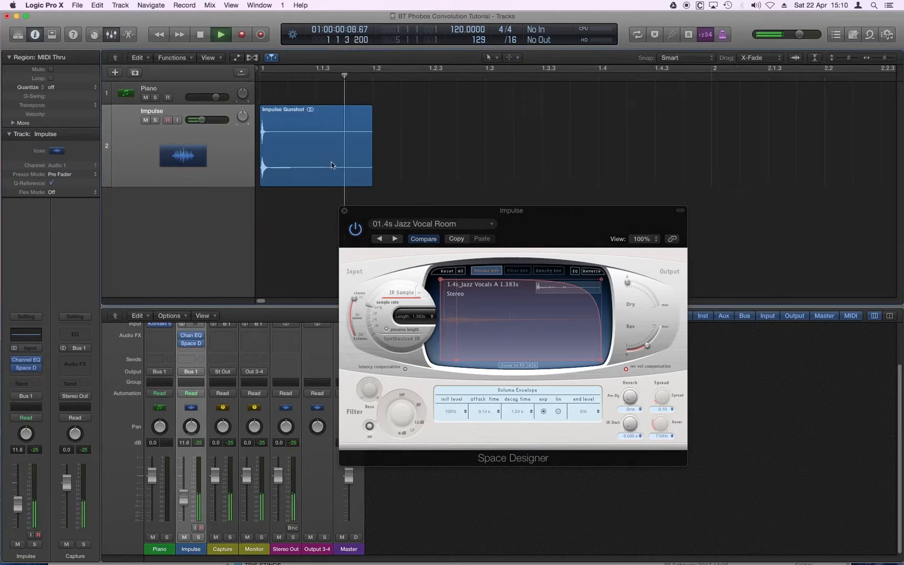
key(space)
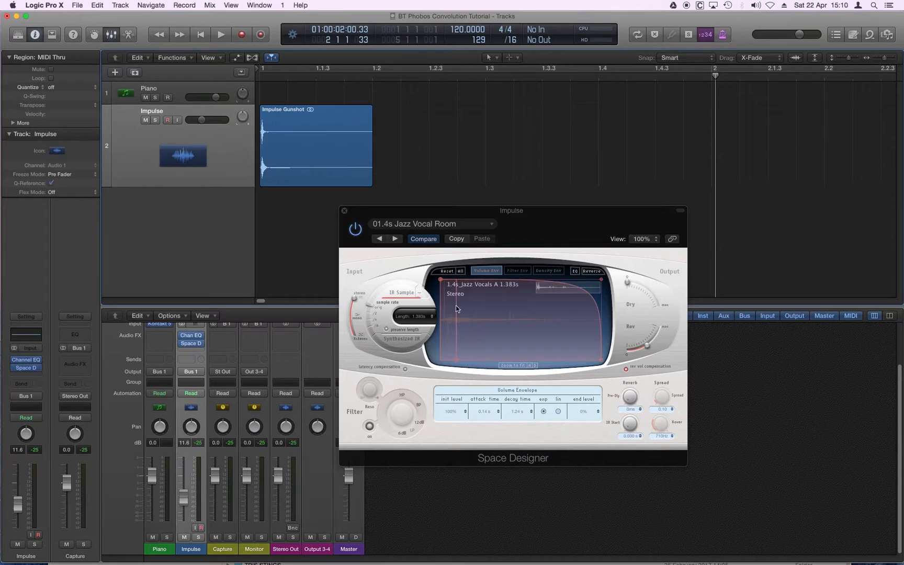
Load the 1.2s Tabla Plate preset from the medium-space plate reverbs into Space Designer
click(415, 225)
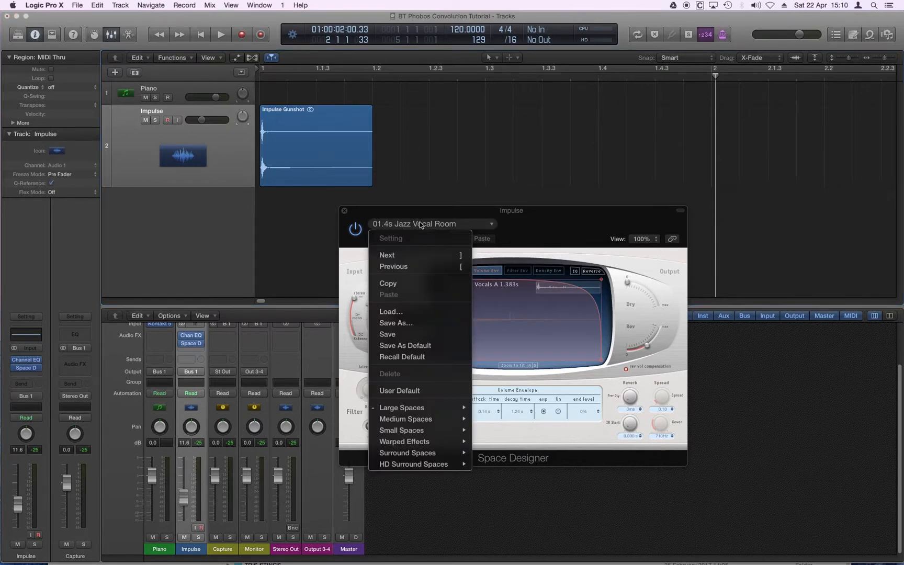
mouse_move(429, 422)
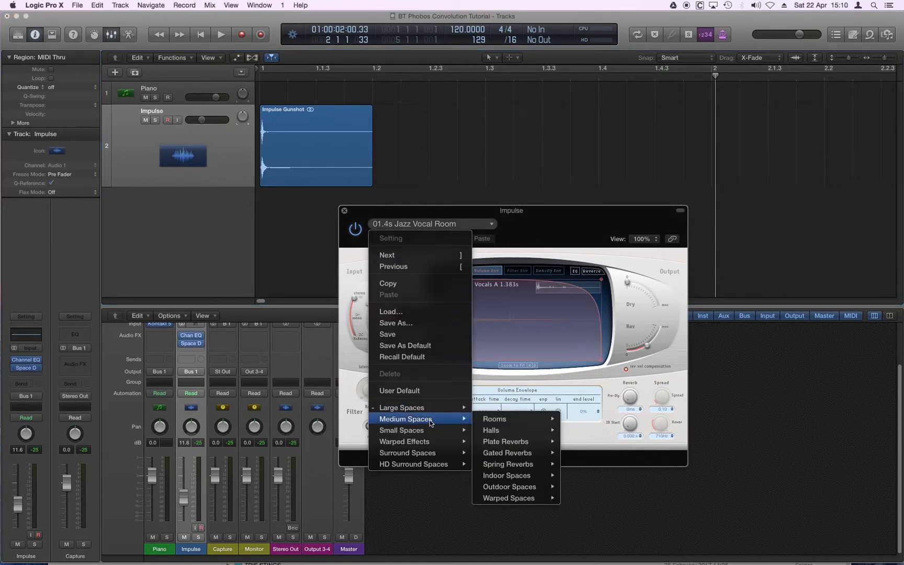
mouse_move(544, 444)
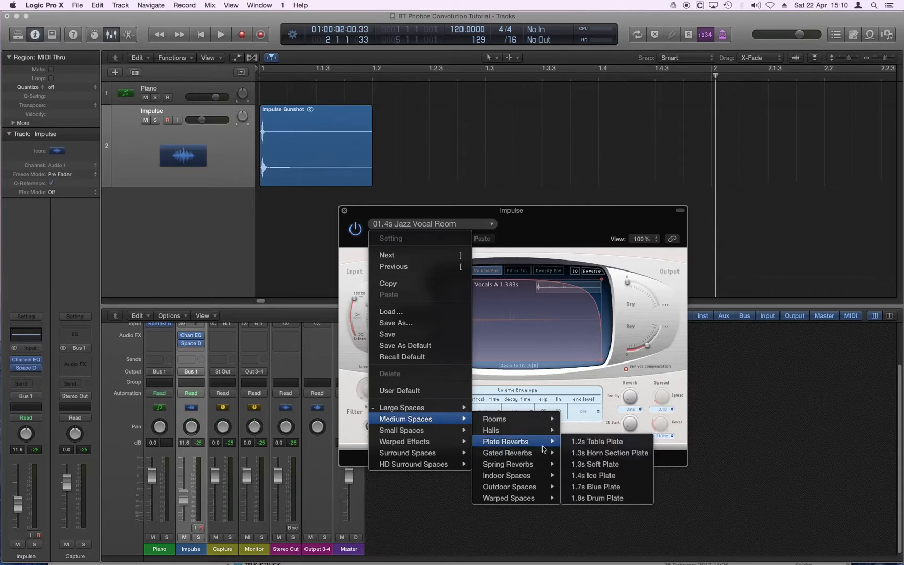
click(599, 443)
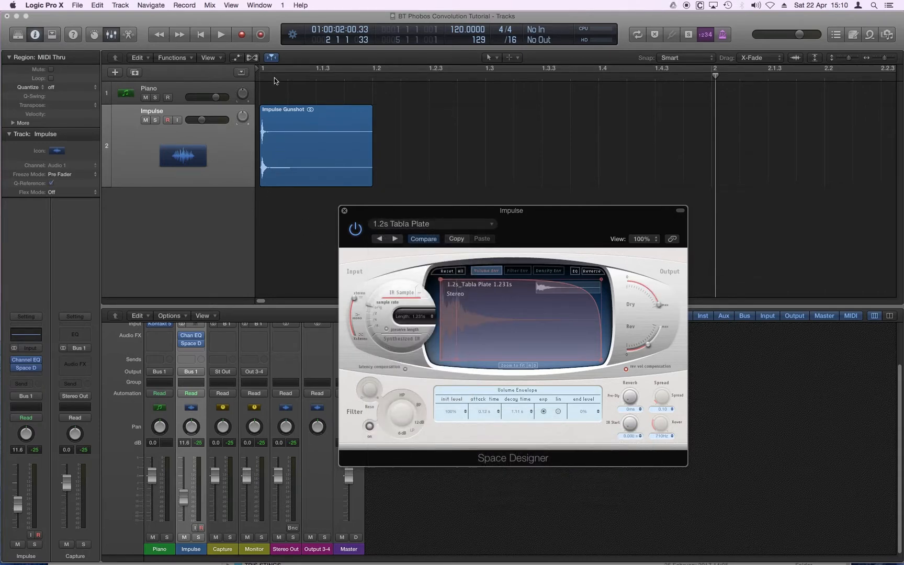
Return the playhead to the project start and examine the gunshot's initial transient close up in the Impulse region
drag(273, 77, 257, 77)
key(super+Right)
key(super+Right)
key(super+Right)
key(super+Right)
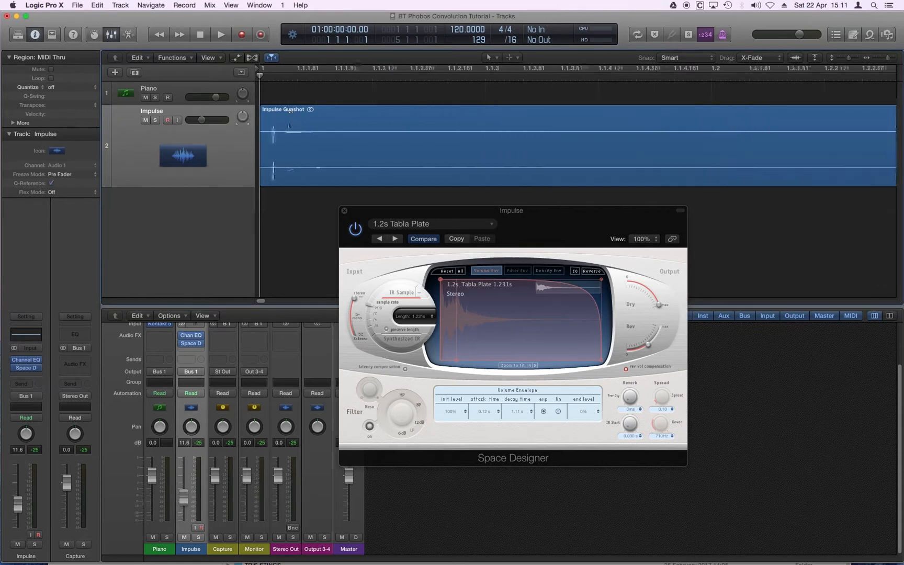
click(311, 138)
key(super+Right)
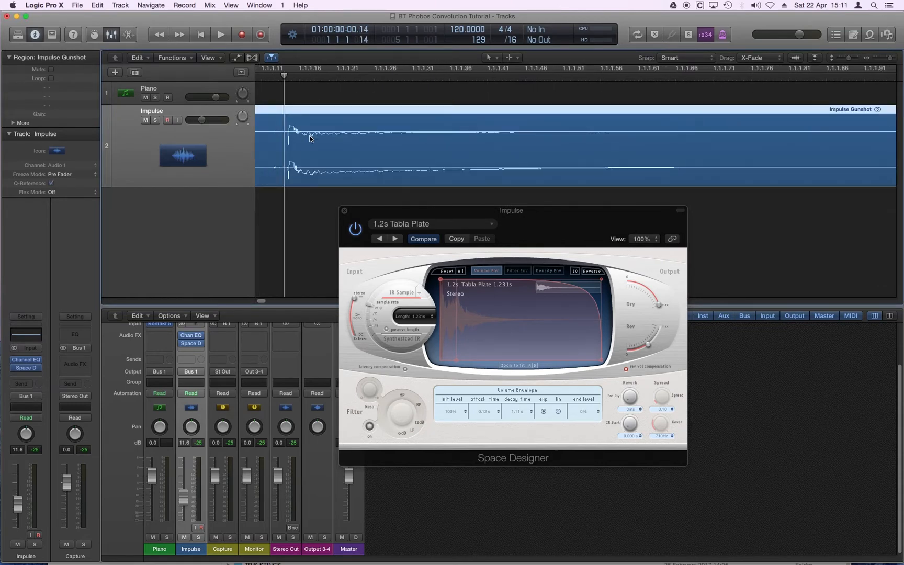
key(super+Left)
key(super+Left)
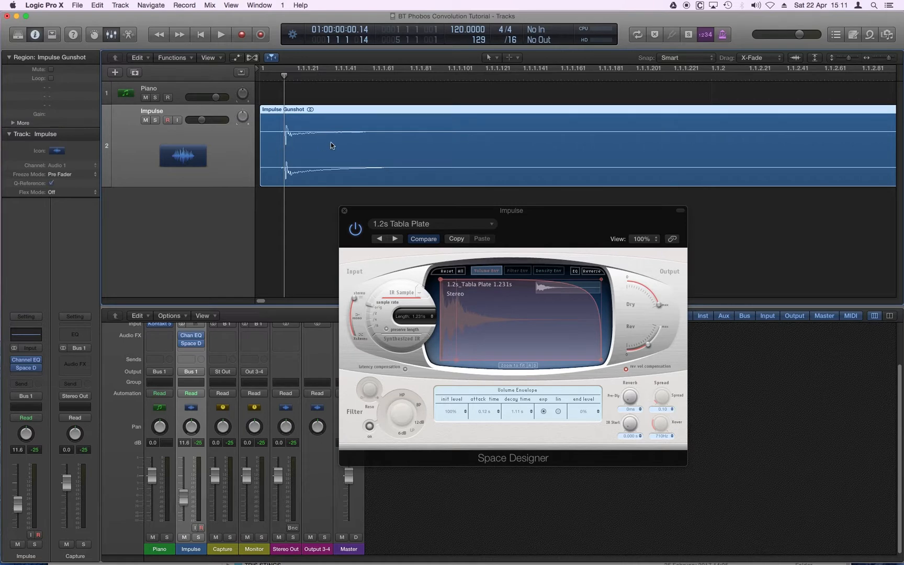
Open the Impulse track's Channel EQ, move its window below the region and view the gunshot's spectrum in the Analyzer
click(30, 337)
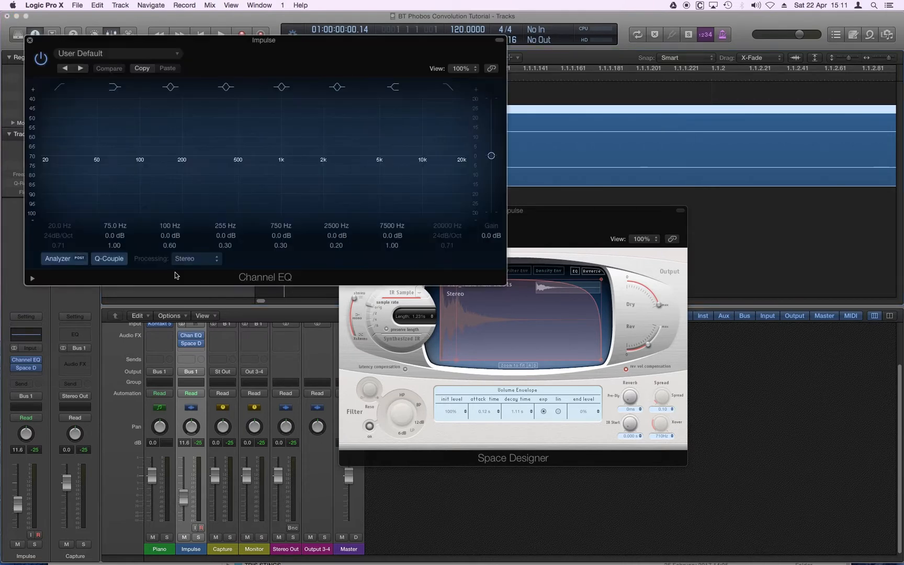
drag(206, 39, 452, 212)
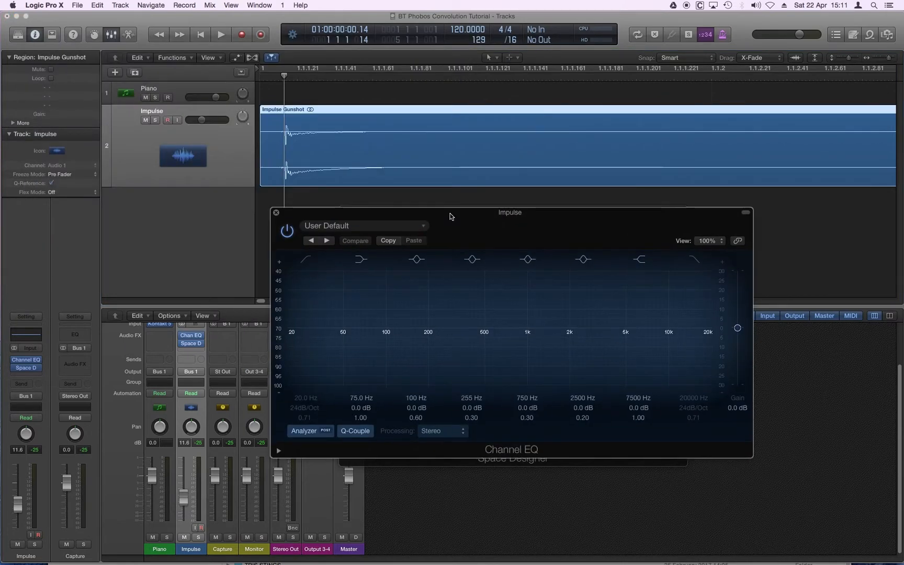
click(300, 431)
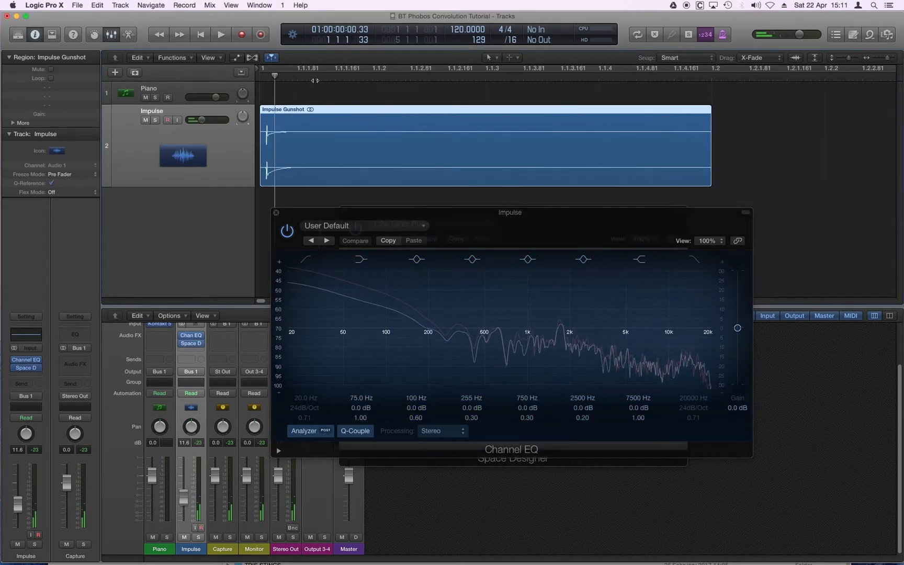
key(super+Left)
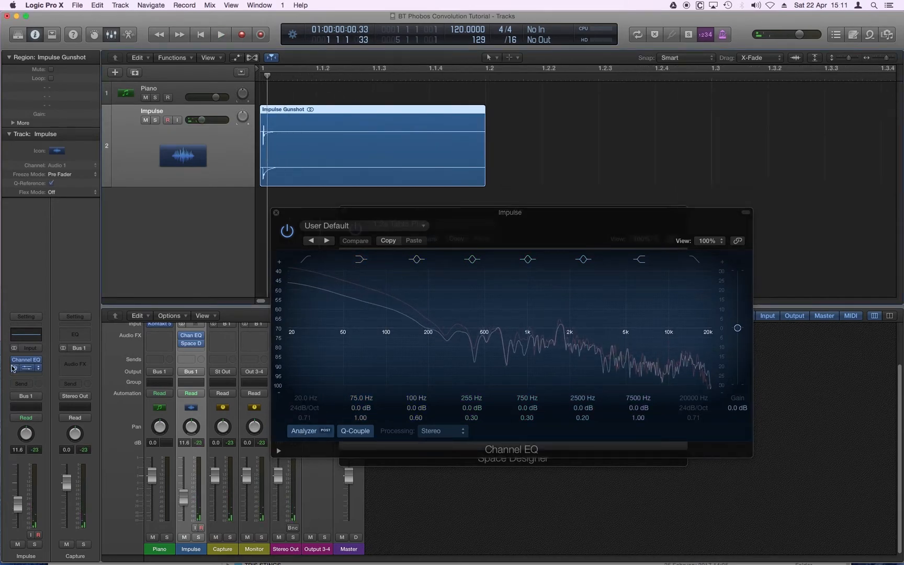
Bypass Space Designer on the Impulse track and play the dry gunshot from the project start
click(14, 368)
drag(278, 79, 260, 79)
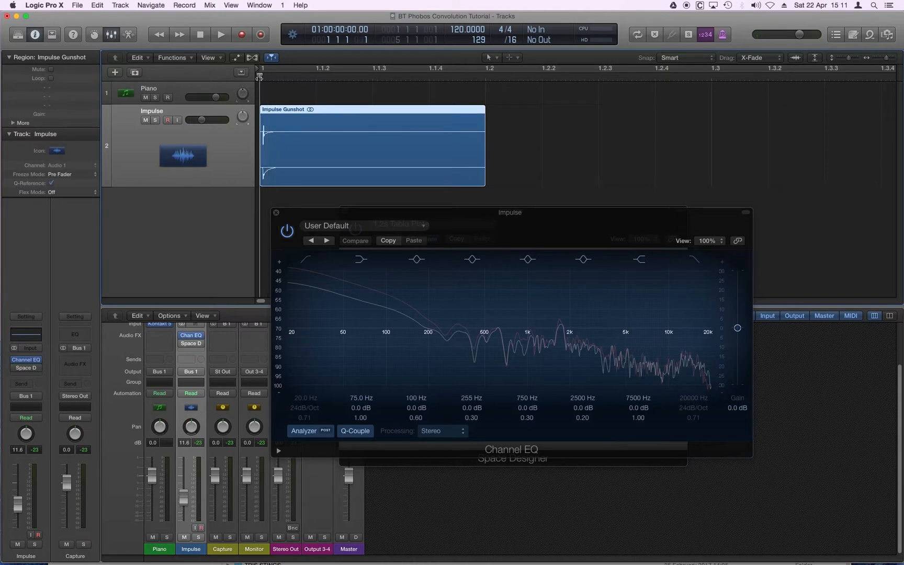
key(space)
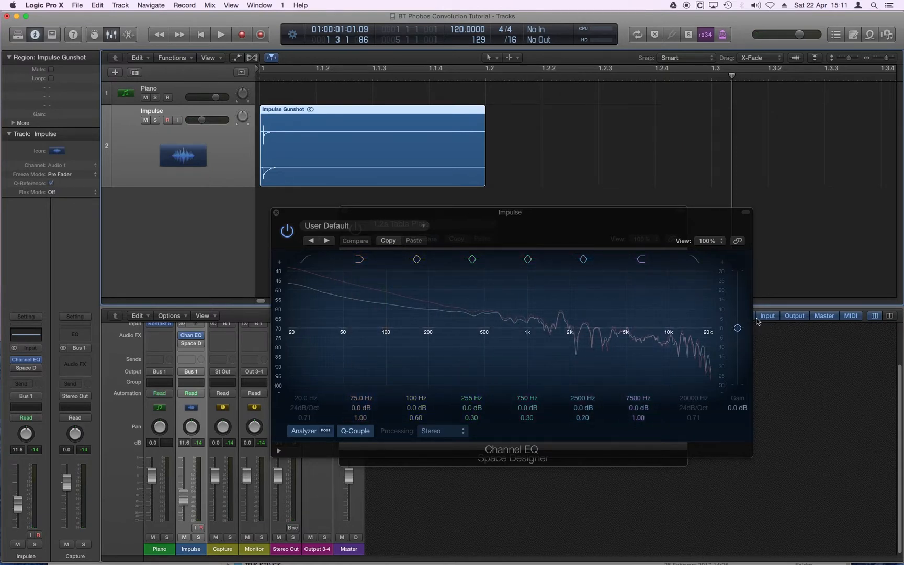
Examine the gunshot's transient and short decay close up, placing the playhead just after the initial peak
drag(268, 76, 263, 75)
key(super+Right)
key(super+Right)
key(super+Right)
key(super+Right)
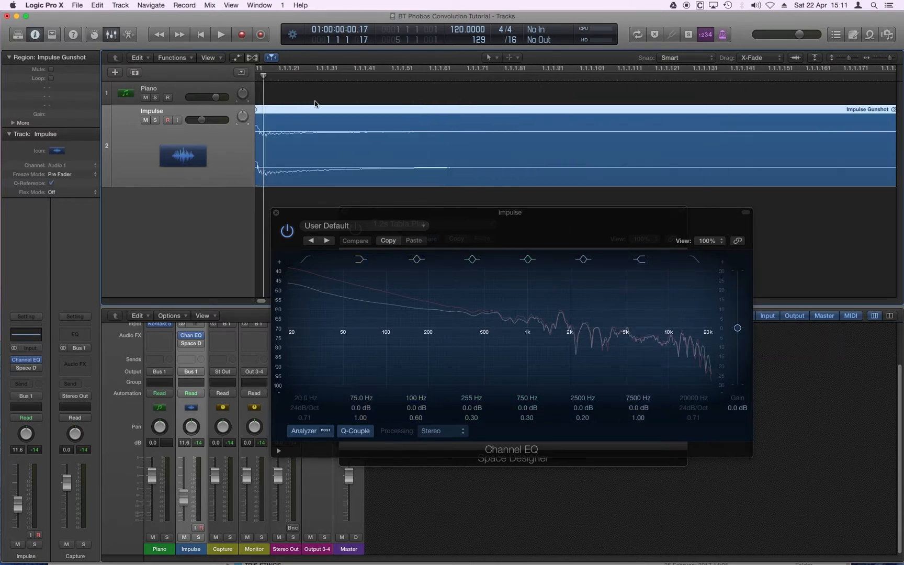
scroll(315, 103, left, 3)
drag(308, 79, 327, 77)
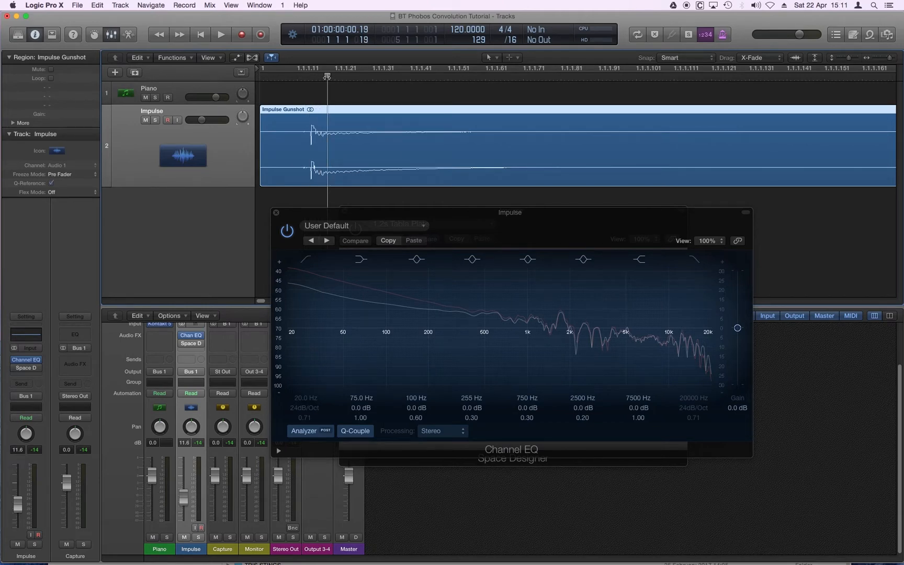
key(super+Left)
key(super+Left)
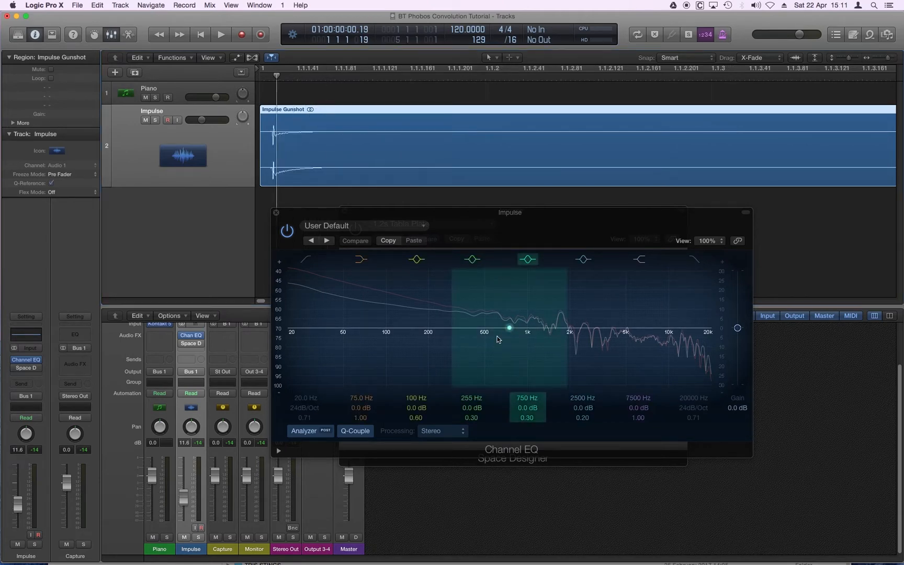
Shape the Channel EQ with a 24 dB boost at 1240 Hz, a 24 dB cut at 124 Hz and a 24 dB high-shelf cut at 7500 Hz
drag(509, 329, 541, 283)
drag(387, 328, 399, 371)
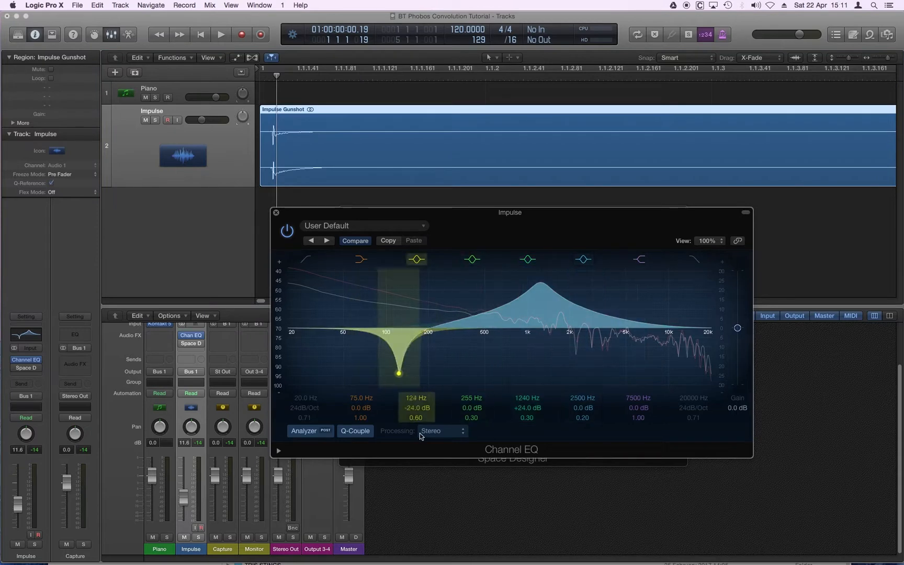
drag(648, 329, 657, 403)
Play the equalized gunshot from the project start, stop playback and deselect the region
drag(277, 76, 260, 77)
key(space)
key(space)
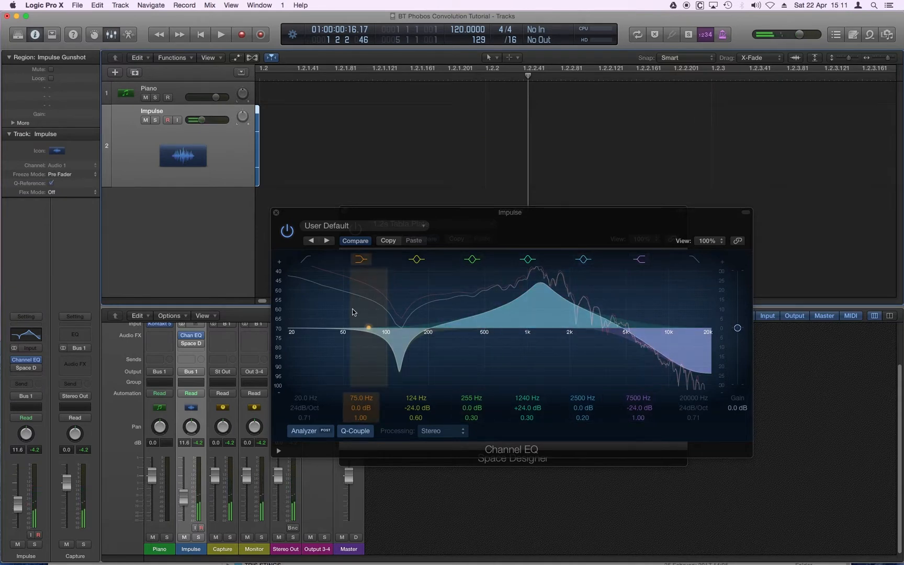
click(356, 198)
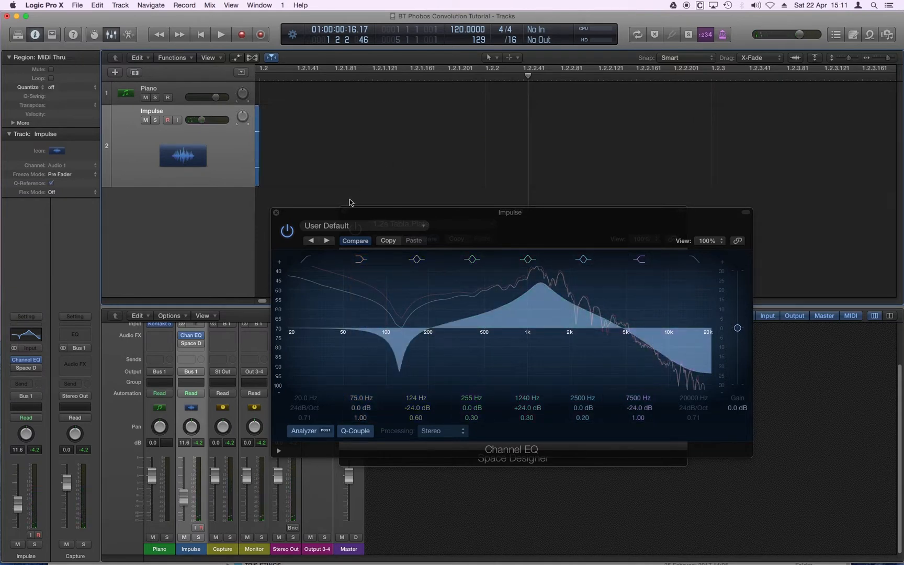
Examine the gunshot region's waveform from its initial transient to past the region's end, repositioning the playhead along it
key(super+Left)
key(super+Left)
scroll(361, 195, left, 2)
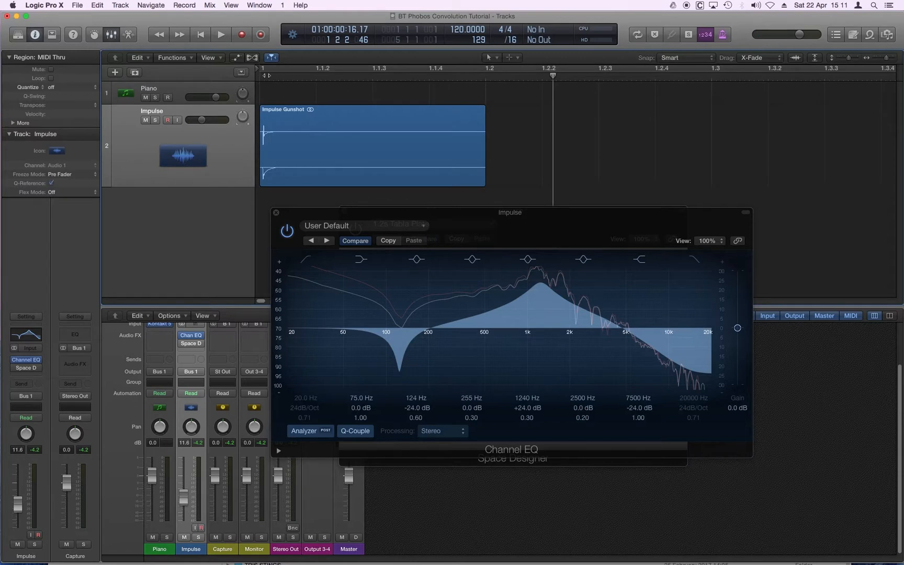
click(265, 77)
key(super+Right)
key(super+Right)
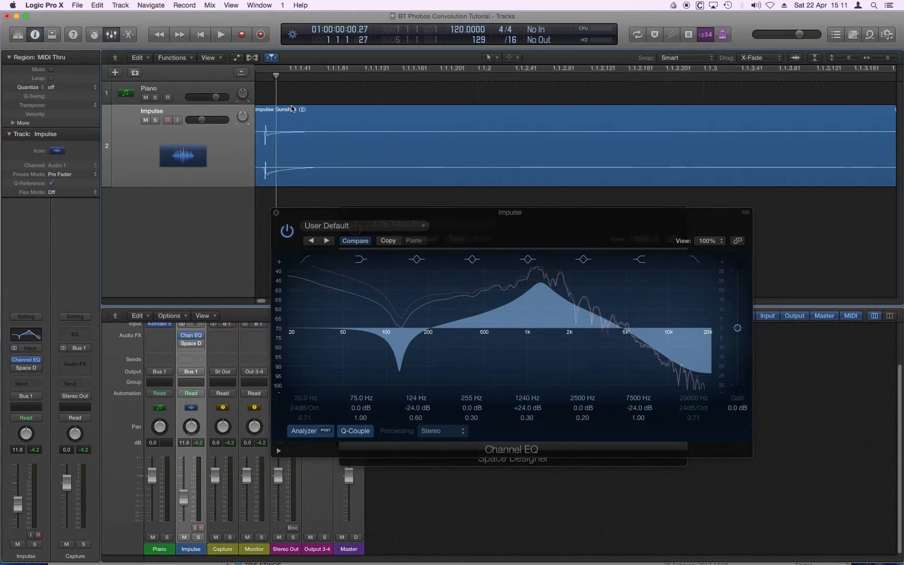
drag(265, 77, 285, 77)
key(super+Left)
key(super+Left)
drag(352, 81, 441, 73)
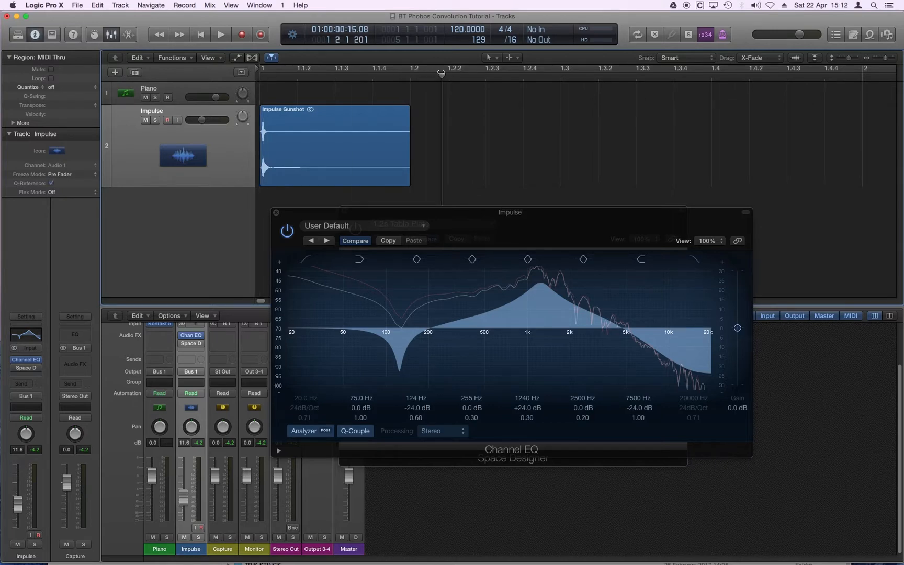
Return the playhead to the project start and close the Channel EQ window
drag(286, 77, 263, 82)
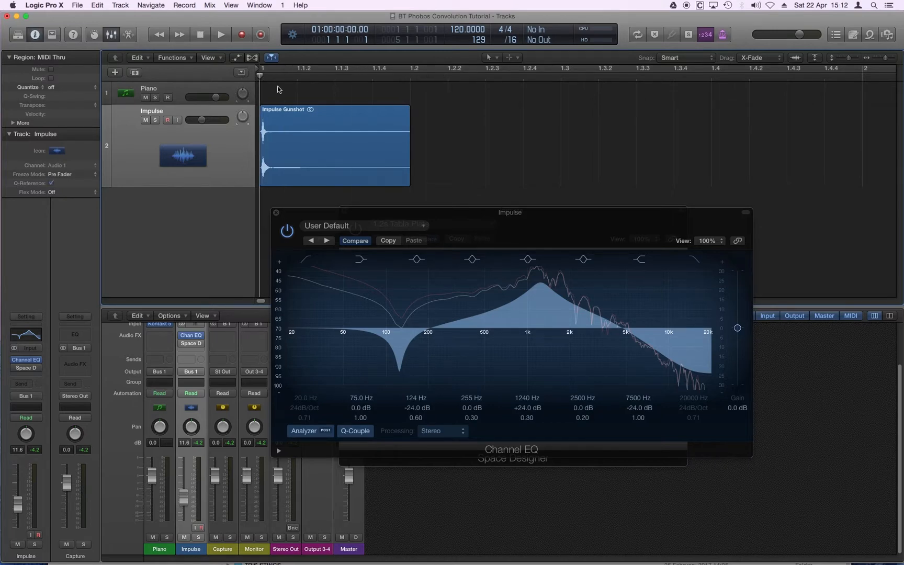
key(super+Left)
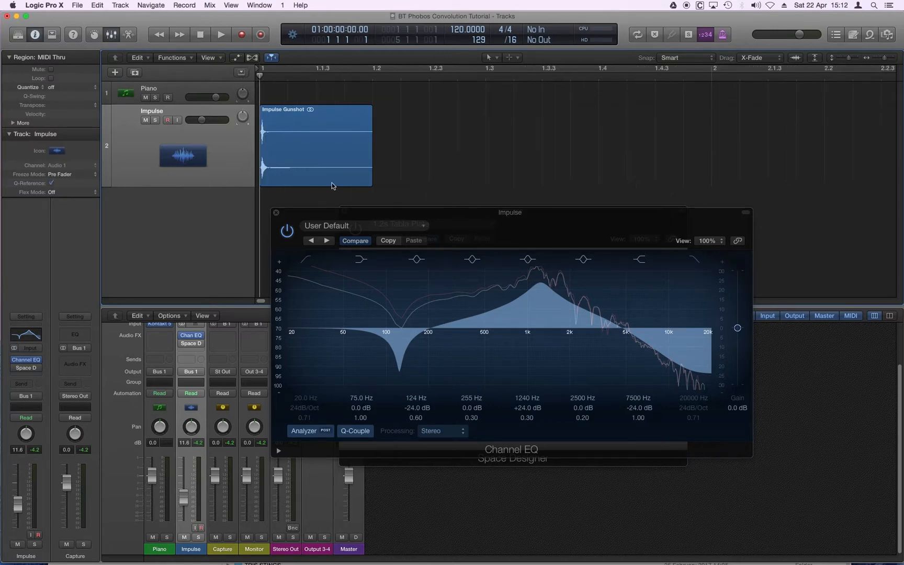
click(276, 215)
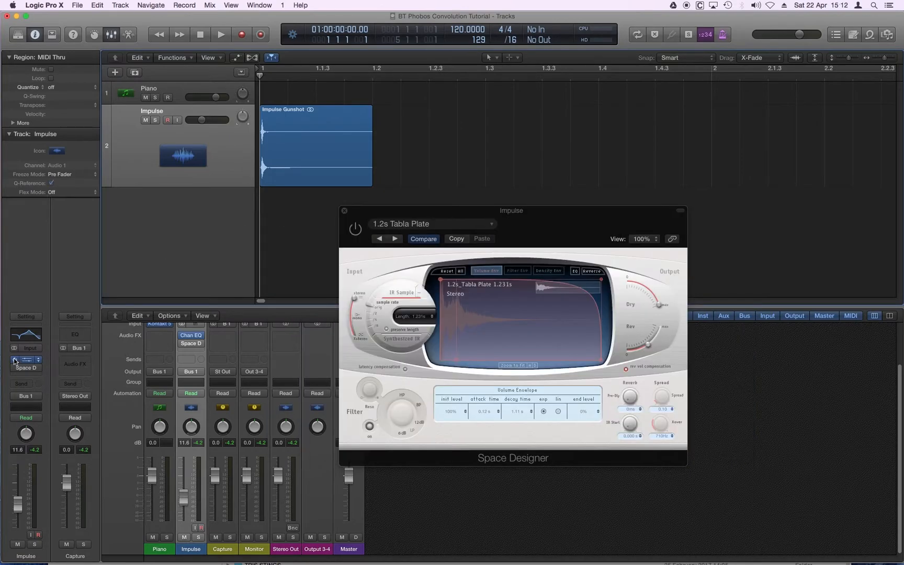
Bypass the Channel EQ, re-enable Space Designer on the Impulse track and play the gunshot through the 1.2s Tabla Plate reverb
click(15, 368)
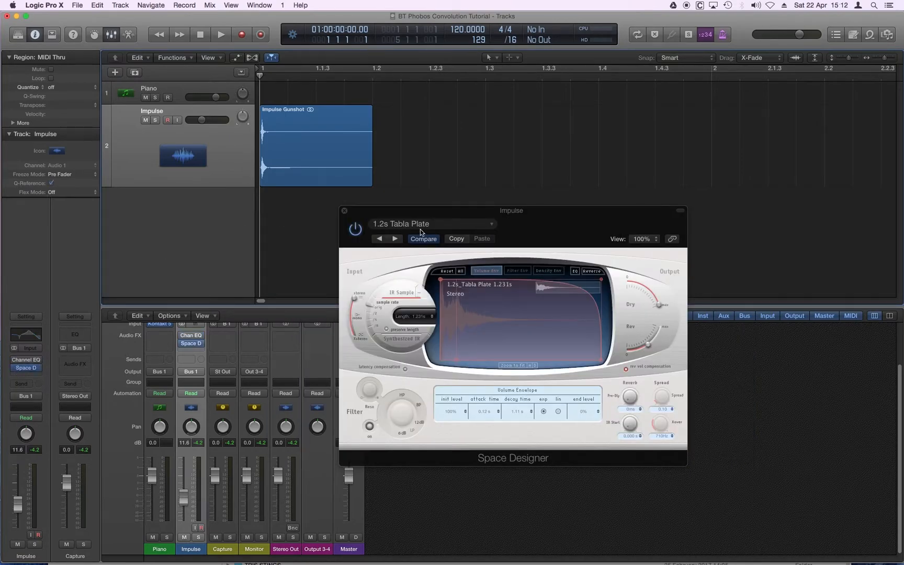
key(space)
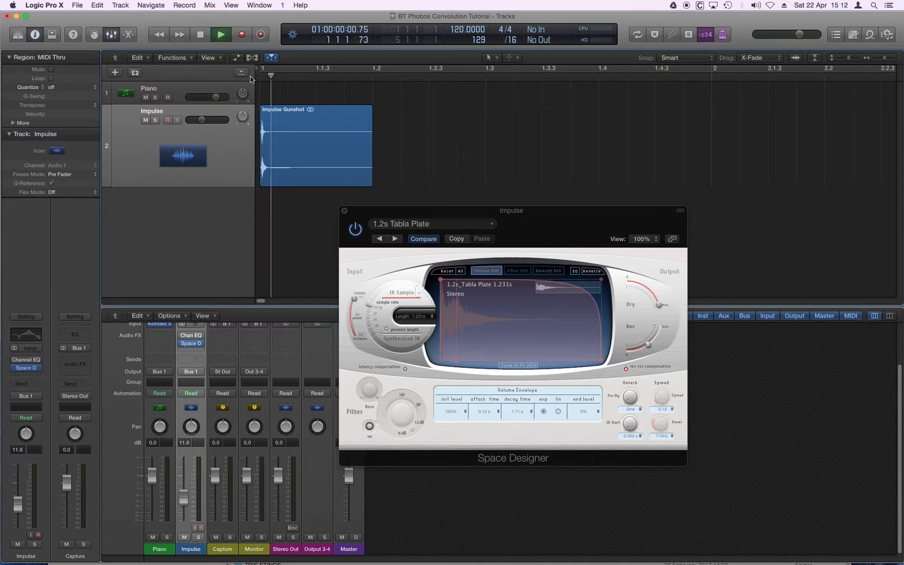
key(space)
Load the Glacier preset from the Moving Spaces warped effects into Space Designer
click(438, 224)
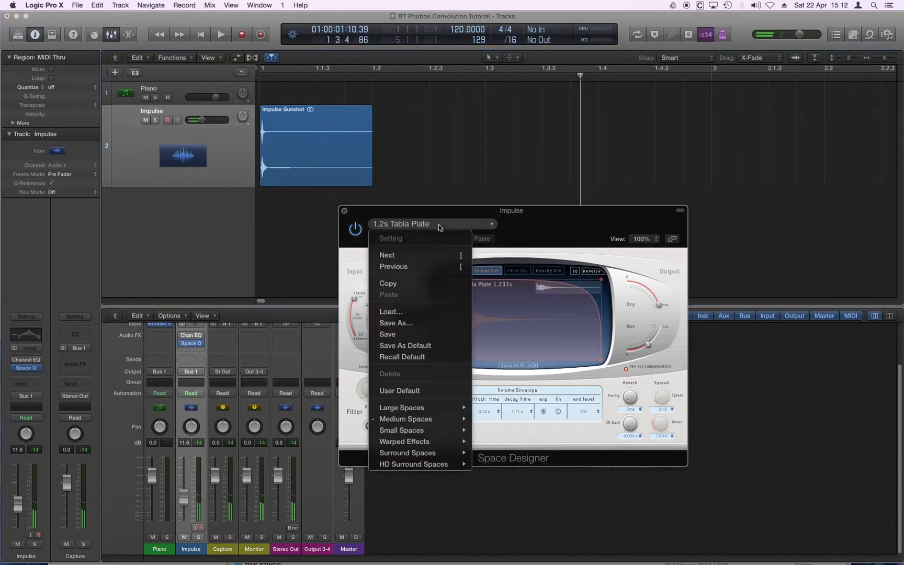
mouse_move(456, 404)
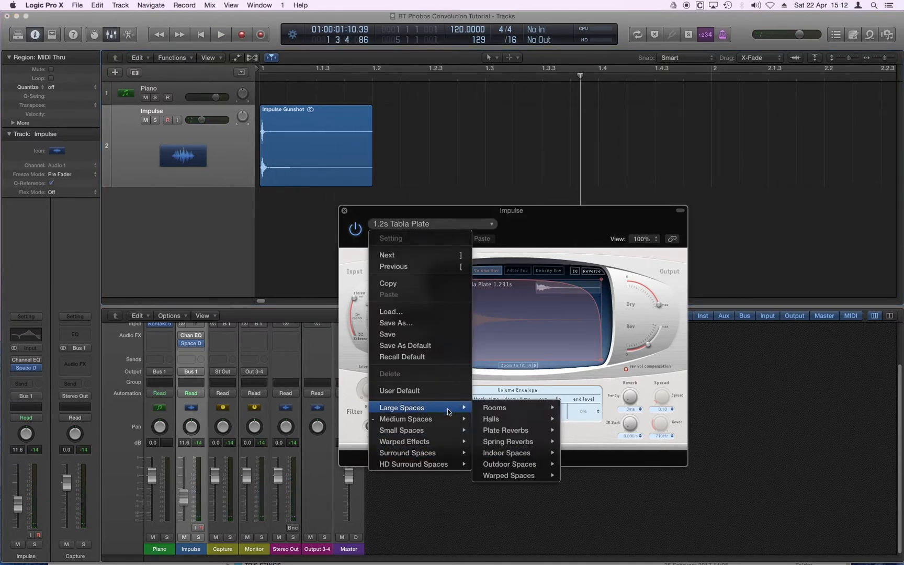
mouse_move(428, 440)
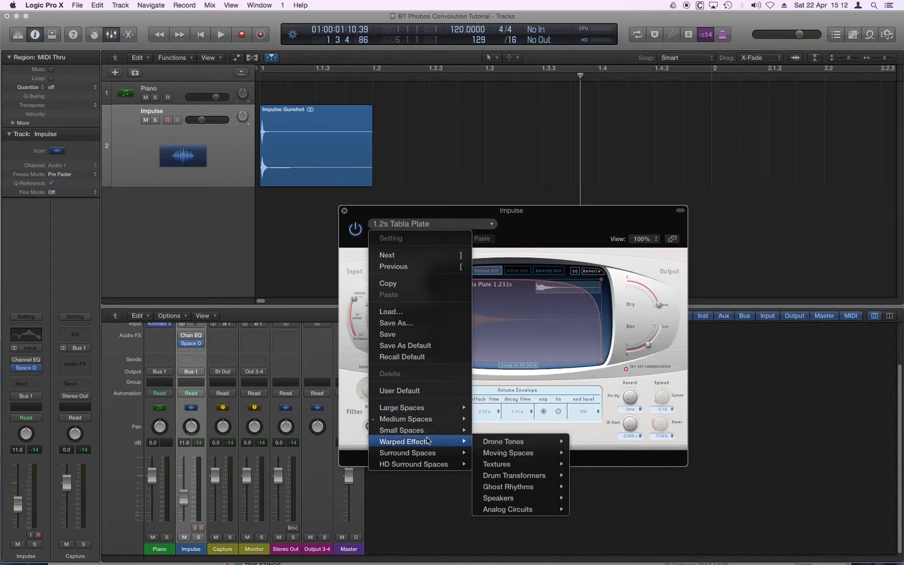
mouse_move(509, 439)
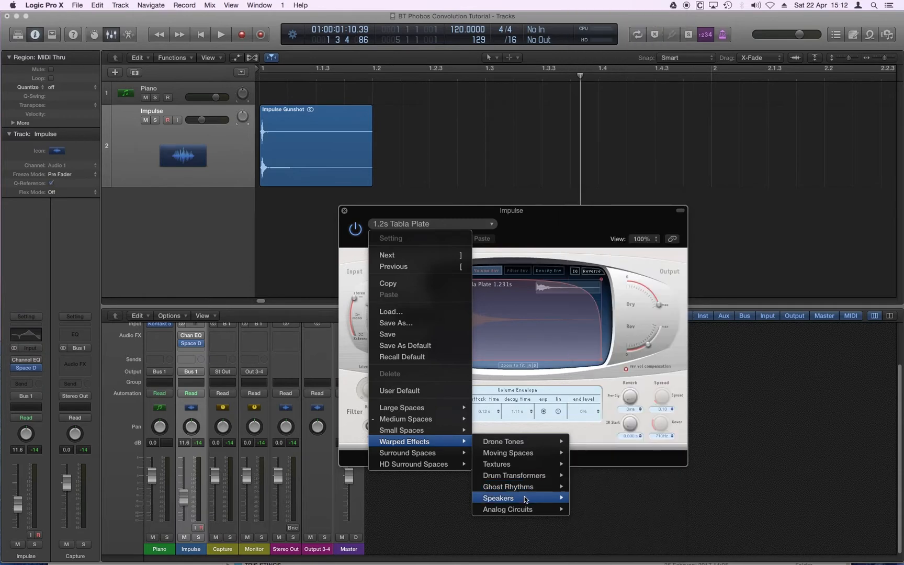
mouse_move(521, 494)
mouse_move(437, 420)
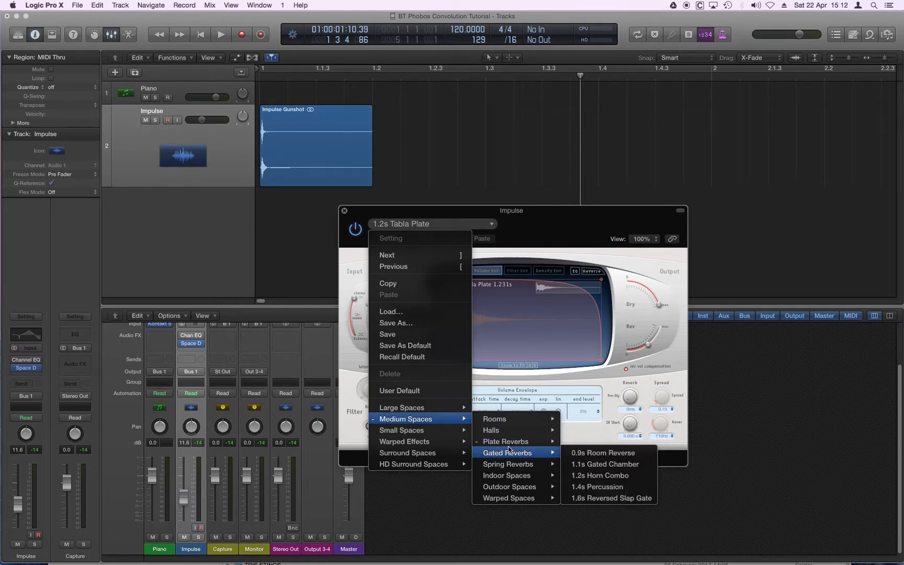
mouse_move(548, 452)
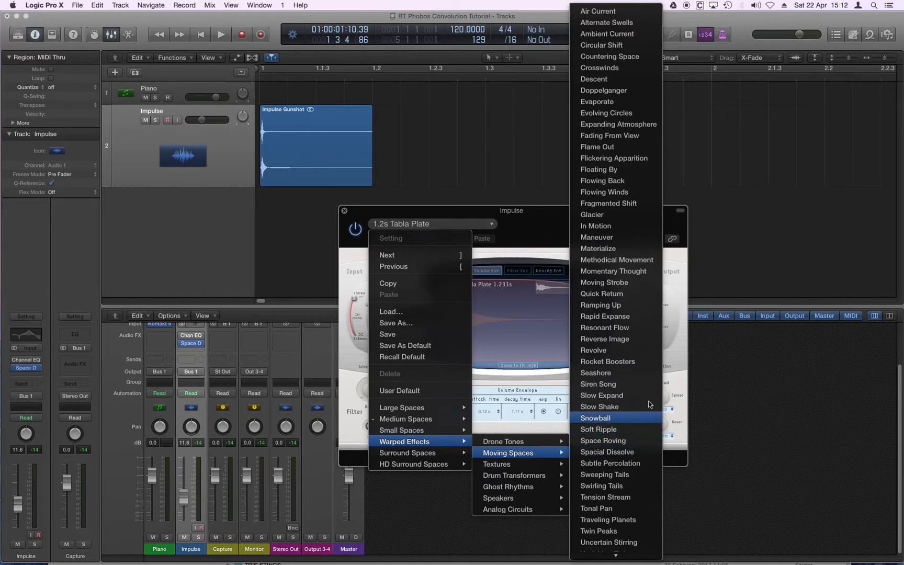
click(621, 216)
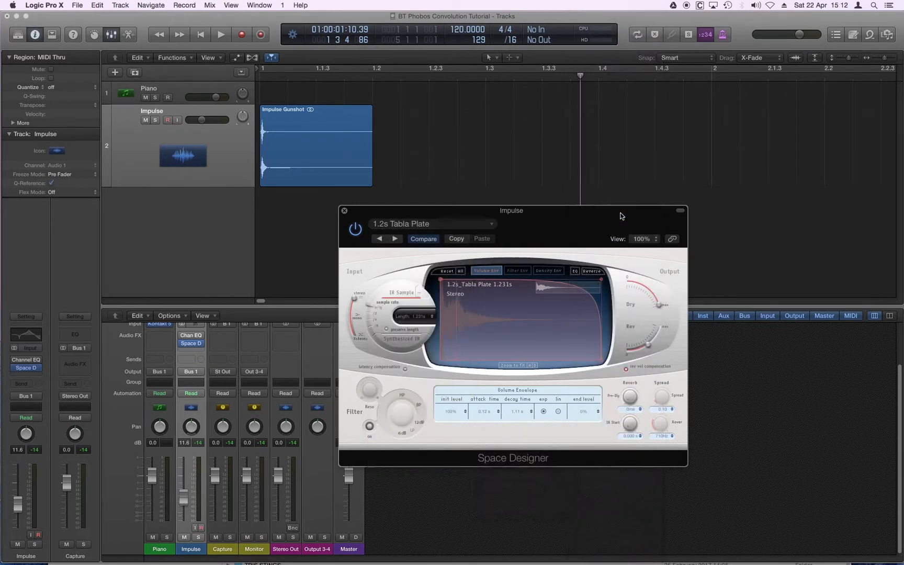
Audition the gunshot through the Glacier reverb from the project start, stop playback and return to the start
drag(288, 75, 249, 73)
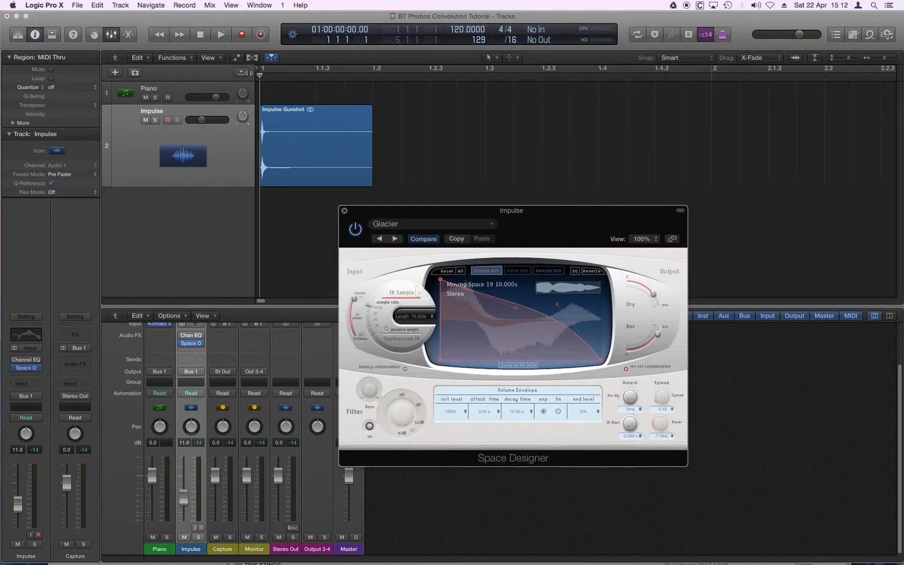
key(space)
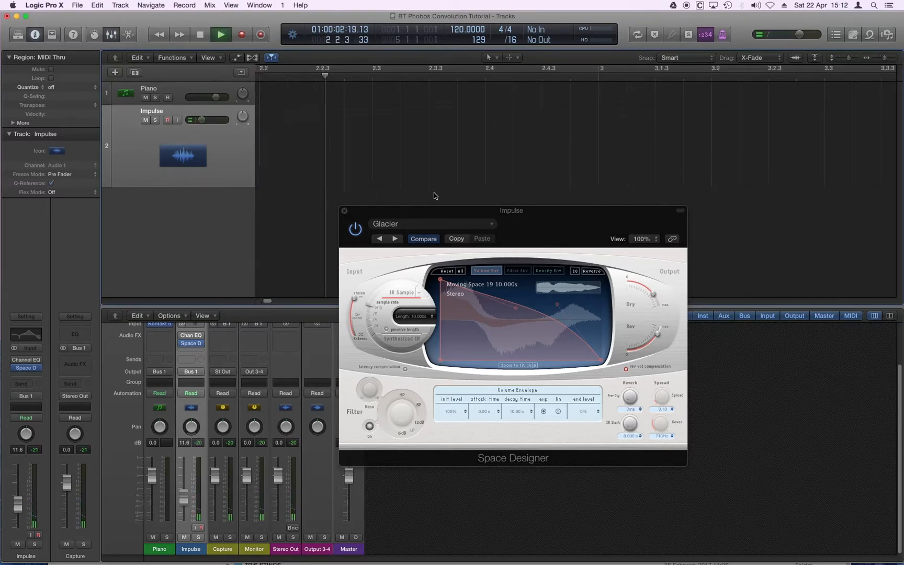
key(super+Left)
key(super+Left)
key(super+Left)
key(super+Left)
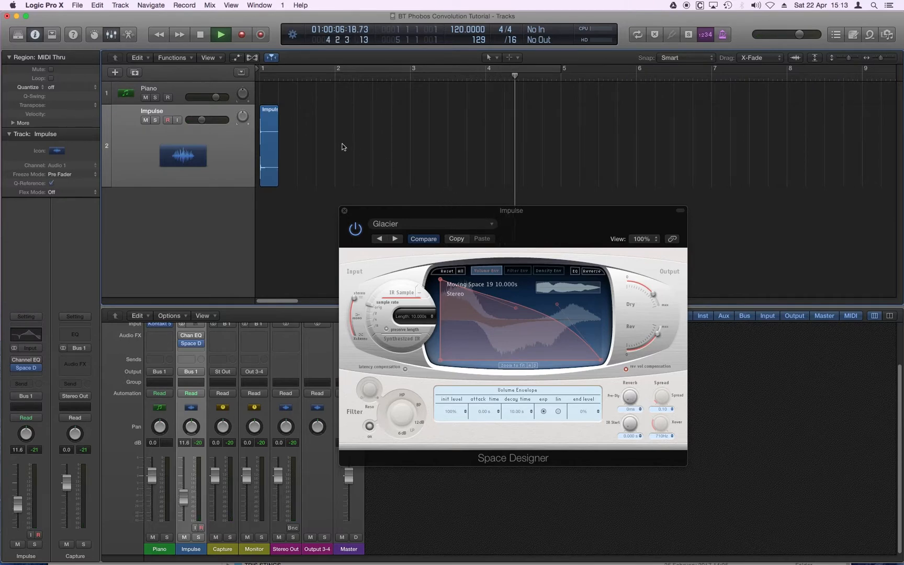
key(space)
key(Return)
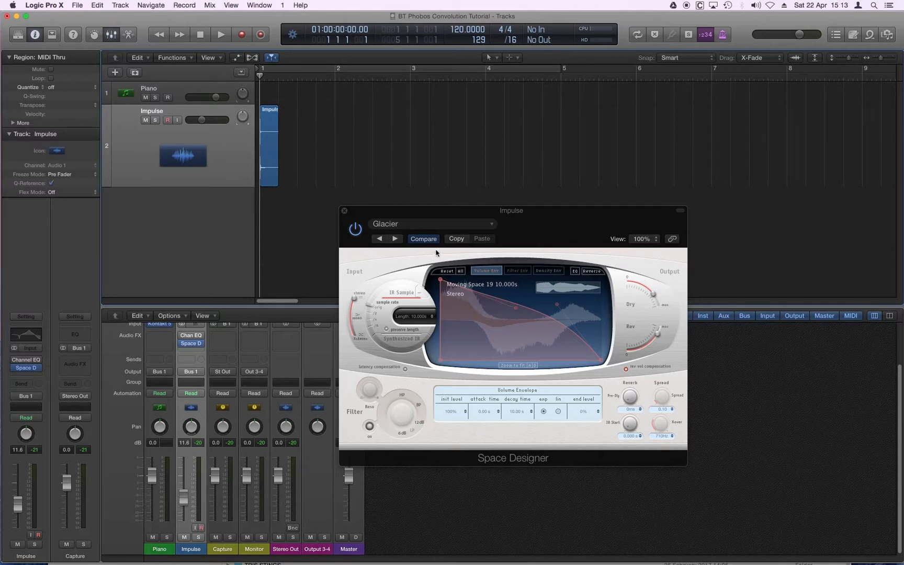
Move Space Designer from the Impulse channel to the Piano channel and open its window for the selected Piano track
click(180, 87)
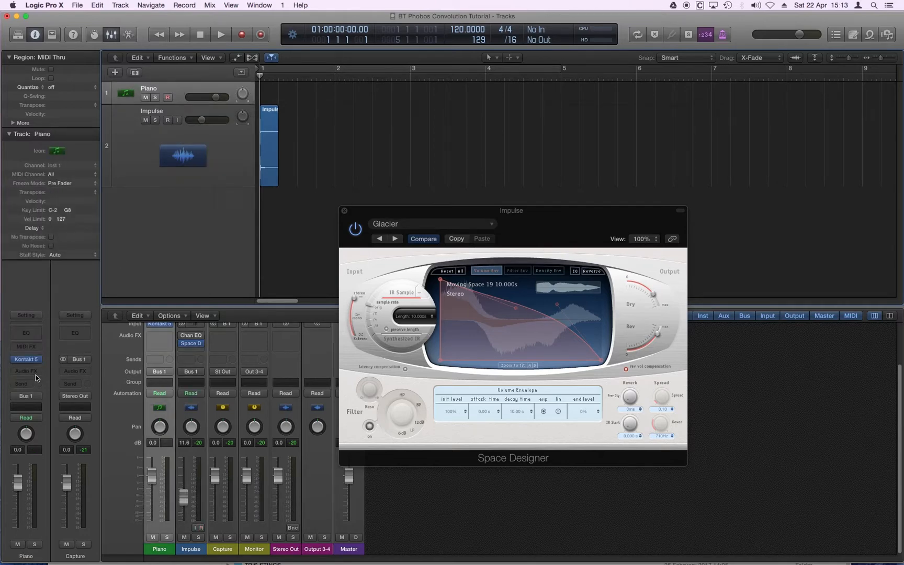
drag(165, 343, 160, 342)
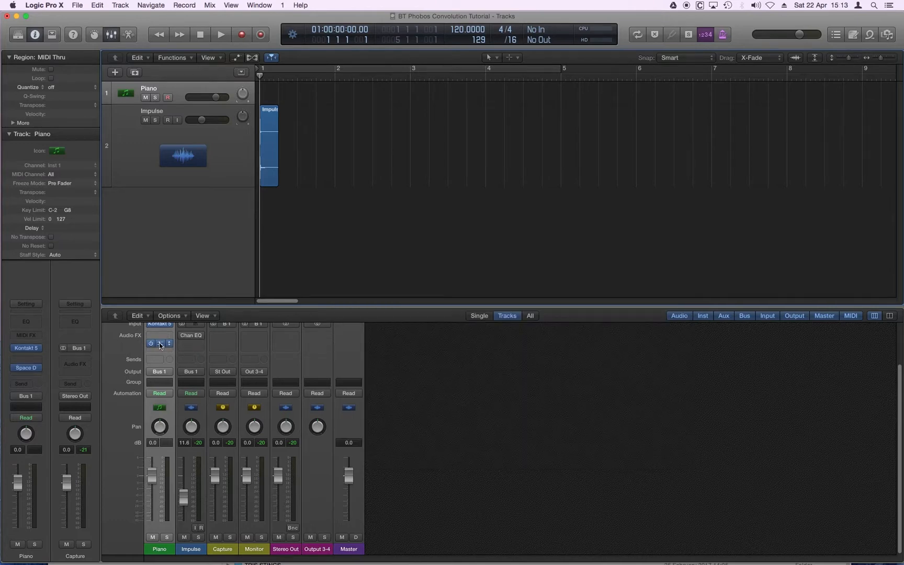
click(165, 340)
drag(142, 40, 537, 218)
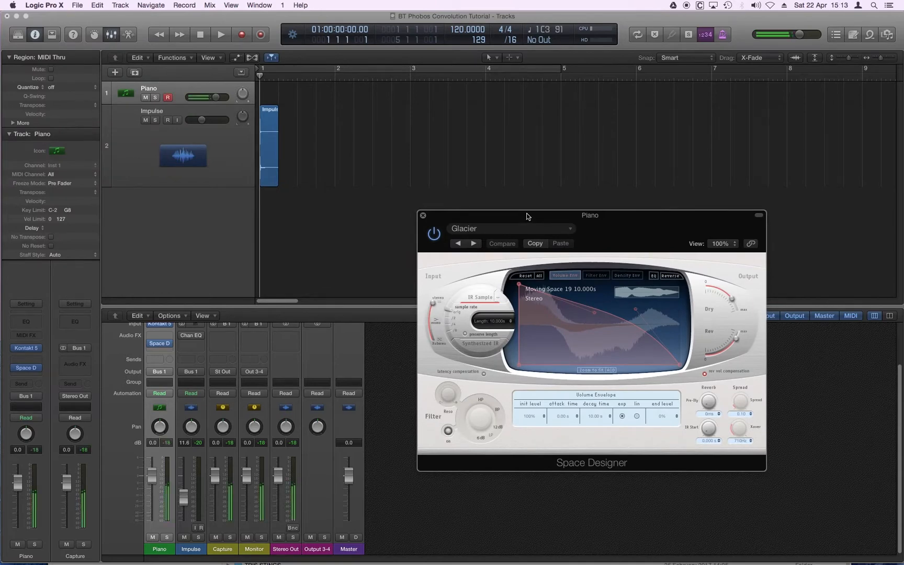
Load the Sphere preset from the Drone Tones warped effects into the Piano channel's Space Designer
click(504, 229)
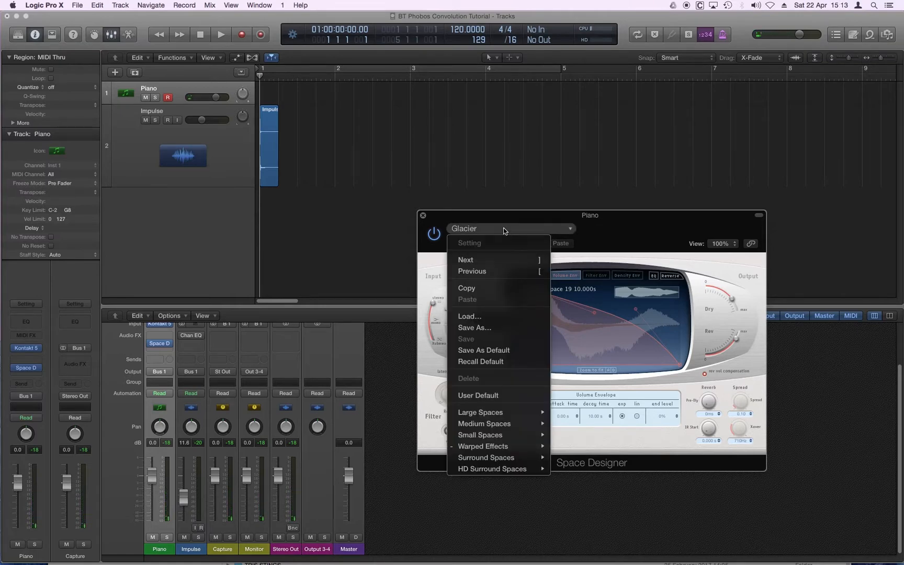
mouse_move(518, 446)
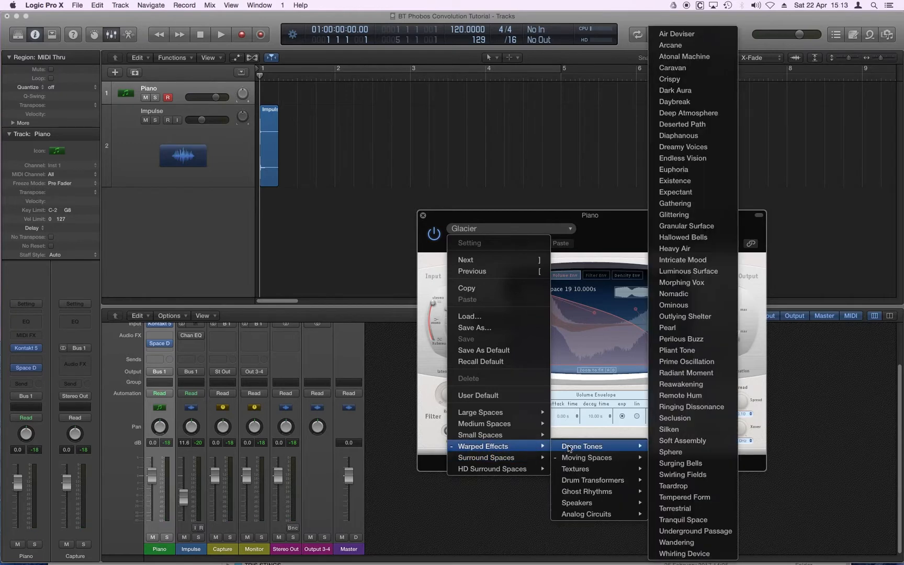
click(716, 454)
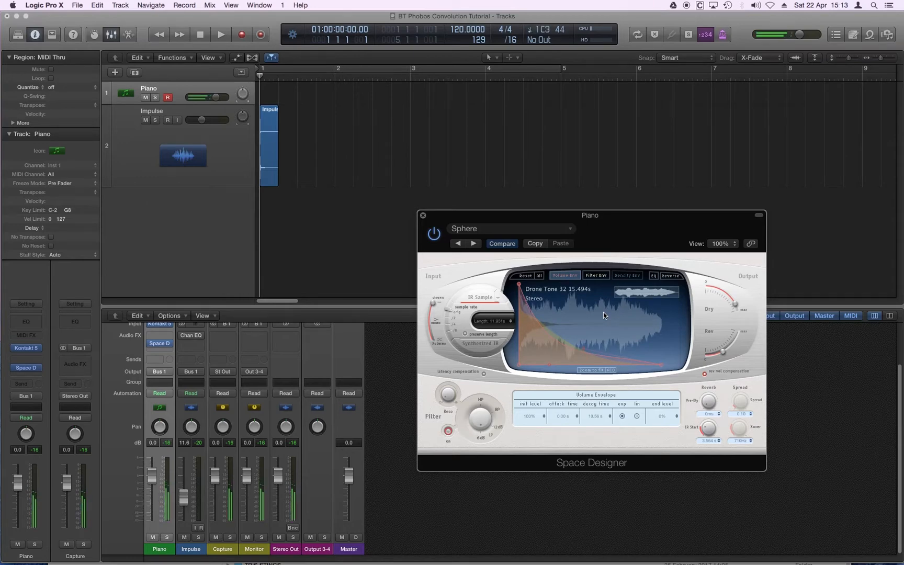
Turn Space Designer's Dry output fully down and advance through the next two presets, Surging Bells and Swirling Fields
drag(725, 313, 673, 264)
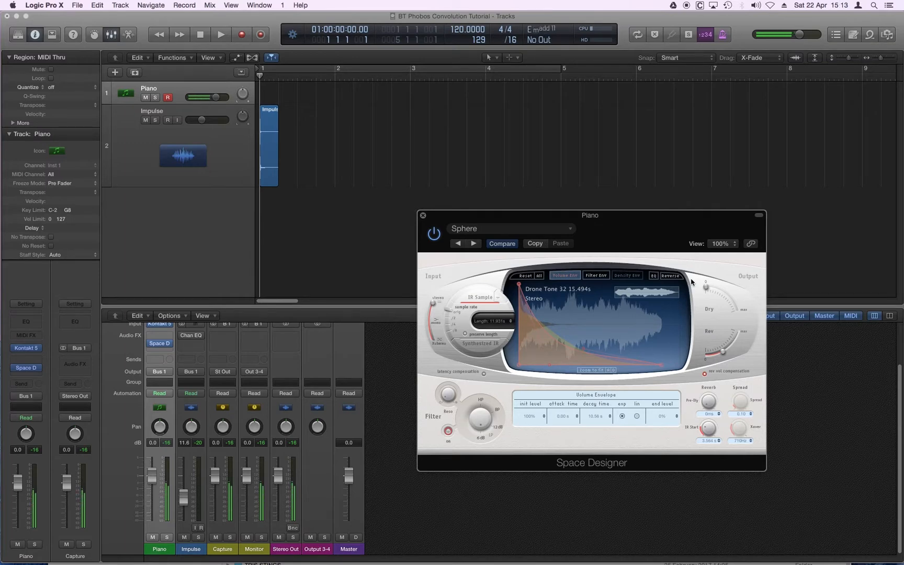
click(474, 244)
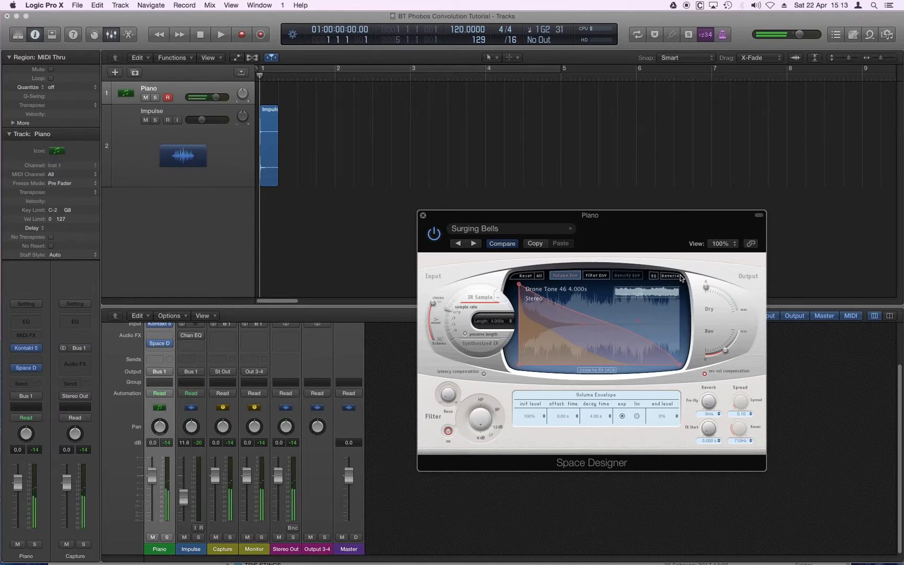
click(473, 243)
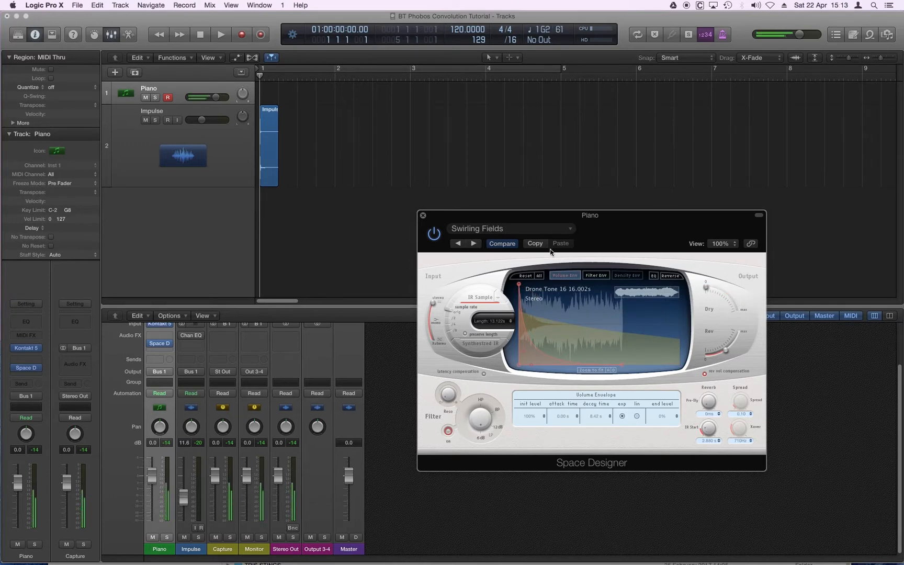
Load the 080 BPM Random Machine preset from the Ghost Rhythms warped effects into Space Designer and reposition its window
click(542, 230)
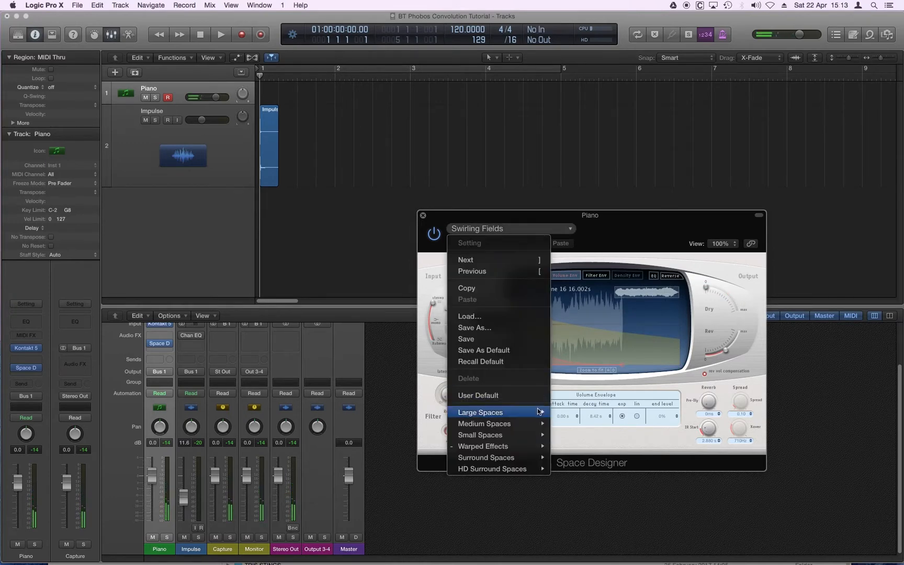
mouse_move(548, 414)
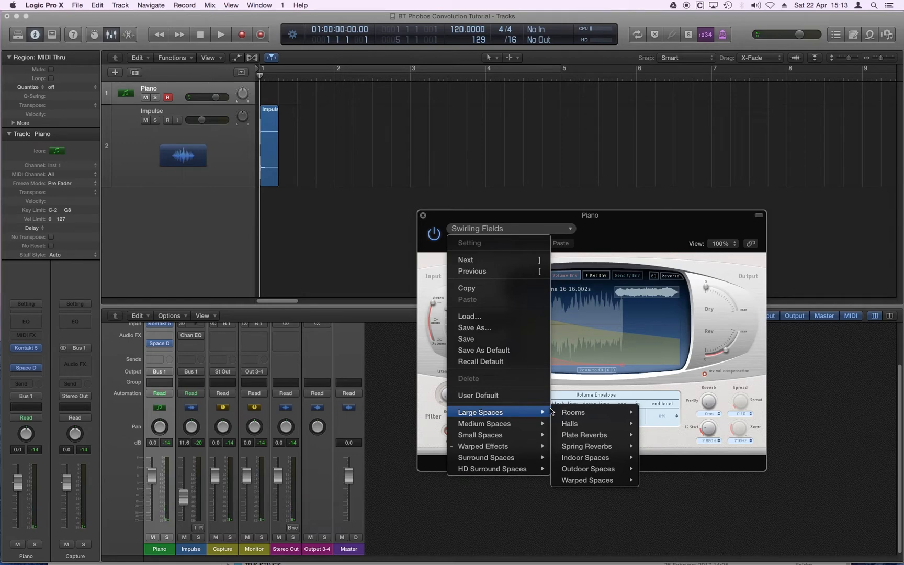
mouse_move(529, 447)
mouse_move(607, 452)
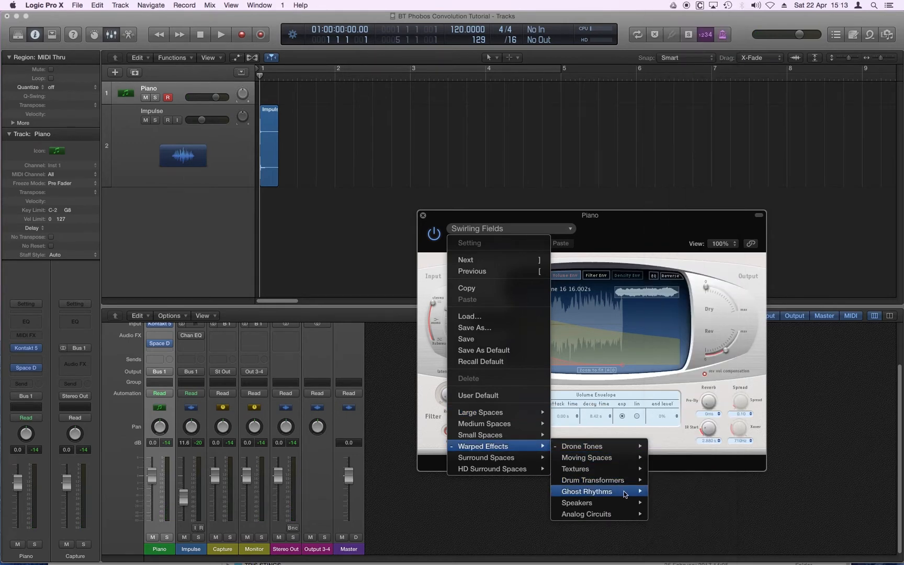
mouse_move(624, 494)
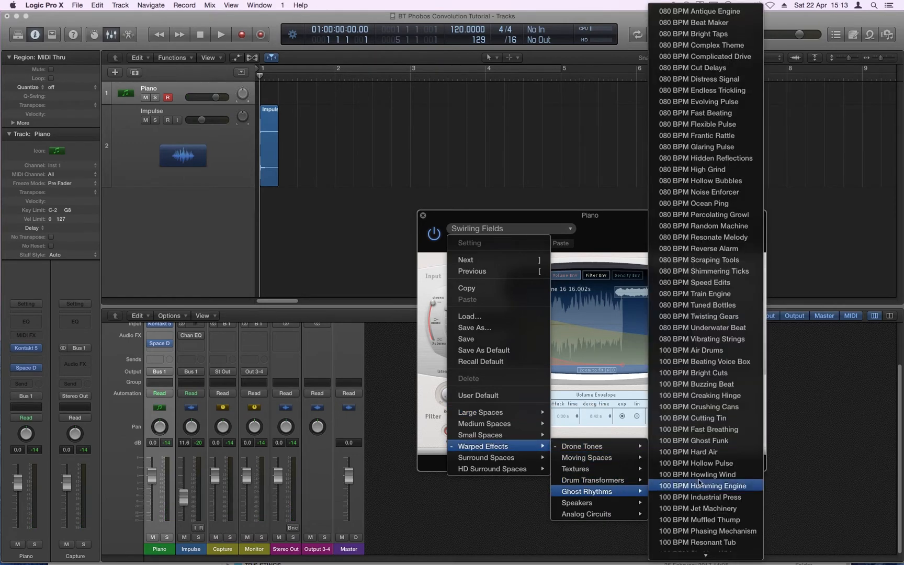
click(722, 230)
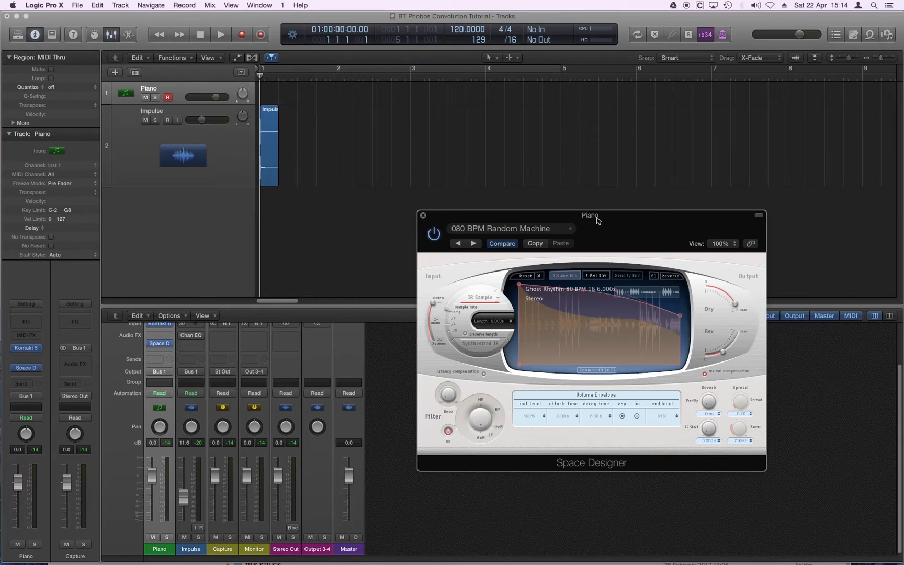
drag(619, 222, 593, 188)
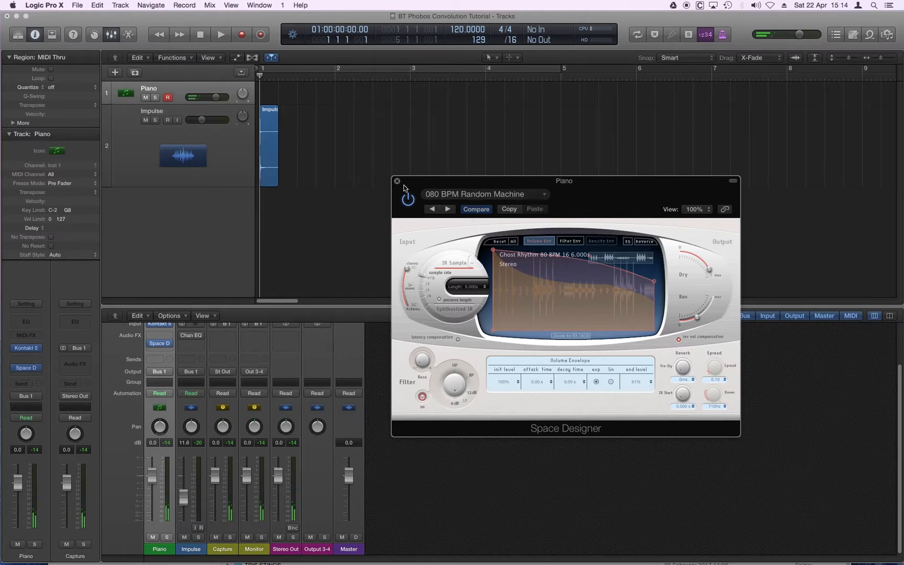
Remove the Space Designer plug-in from the Piano track's channel strip
click(174, 90)
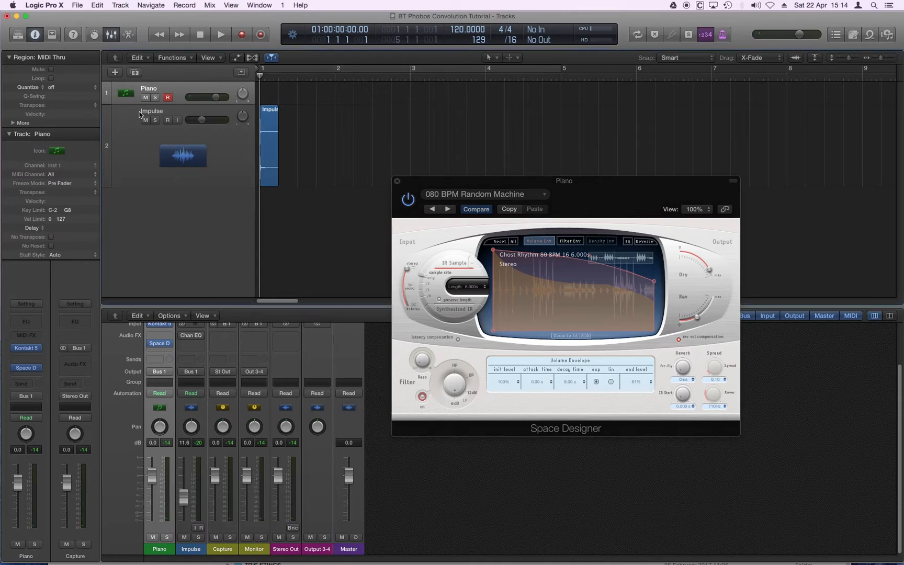
click(38, 370)
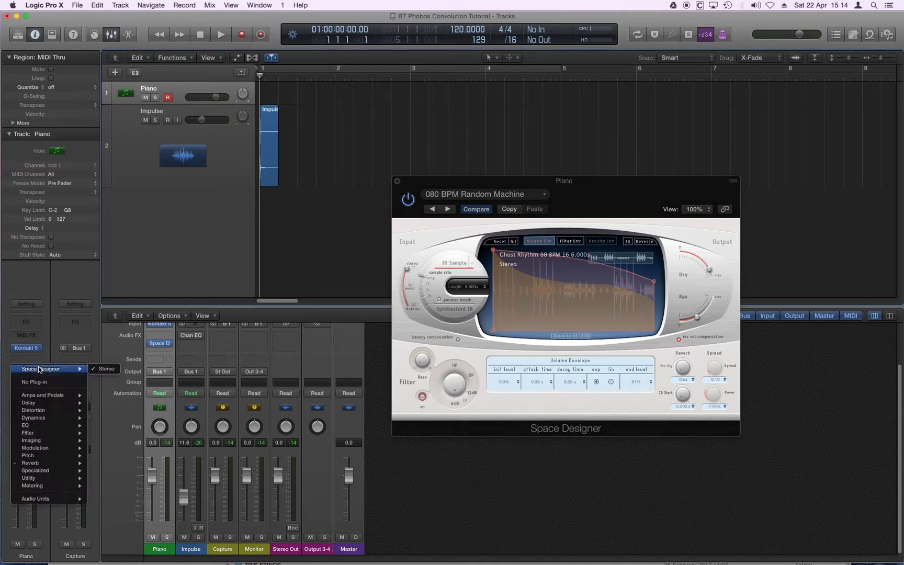
click(52, 385)
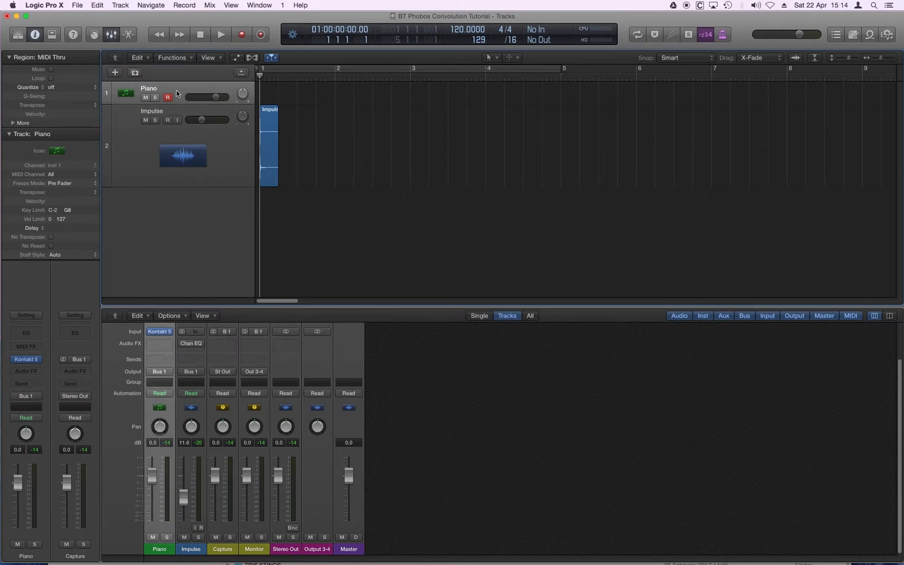
Replace Kontakt 5 on the Piano track with the Spitfire Audio Phobos instrument and reposition its window
click(38, 360)
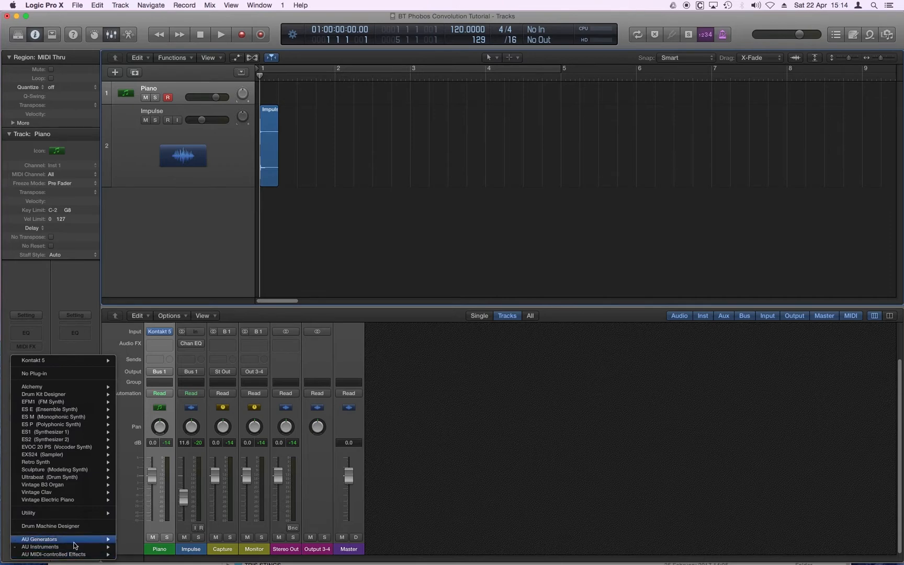
mouse_move(78, 546)
mouse_move(169, 549)
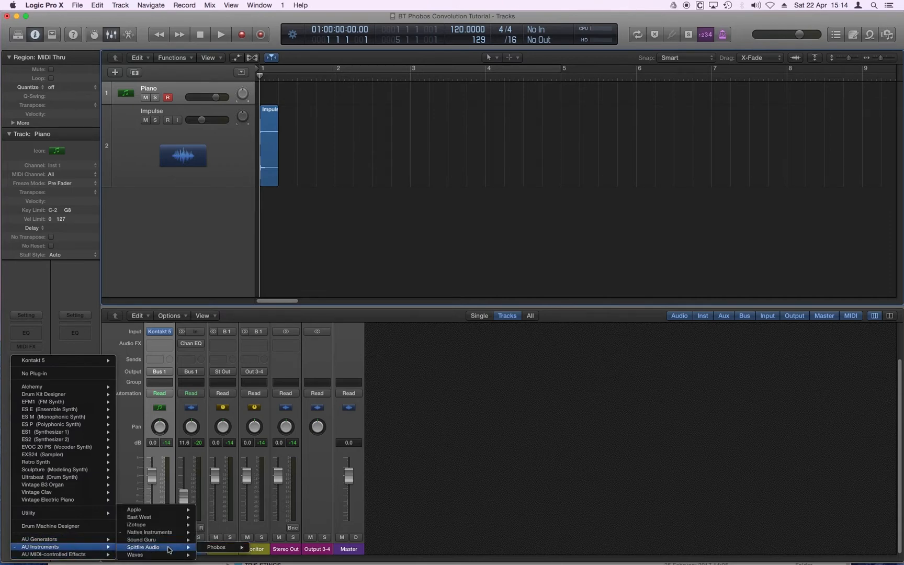
click(262, 546)
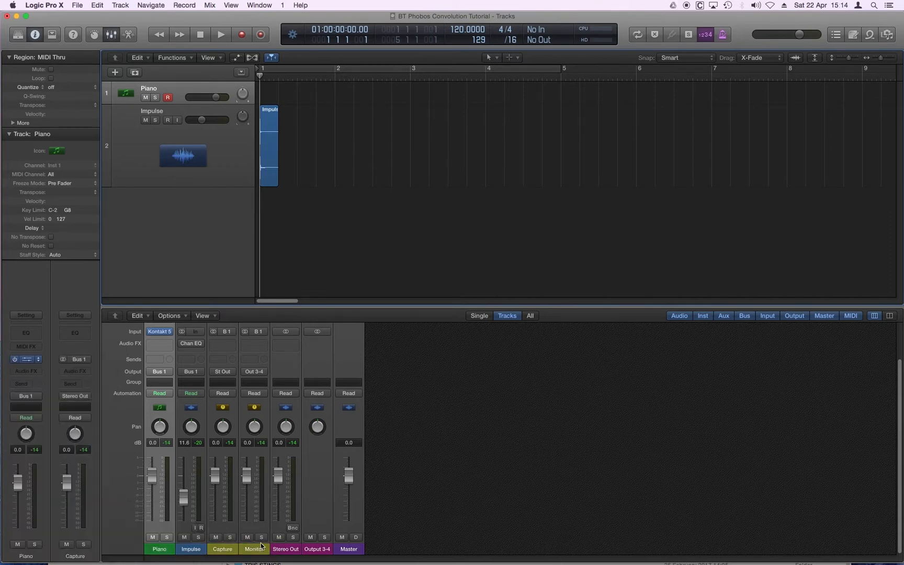
drag(442, 95, 485, 82)
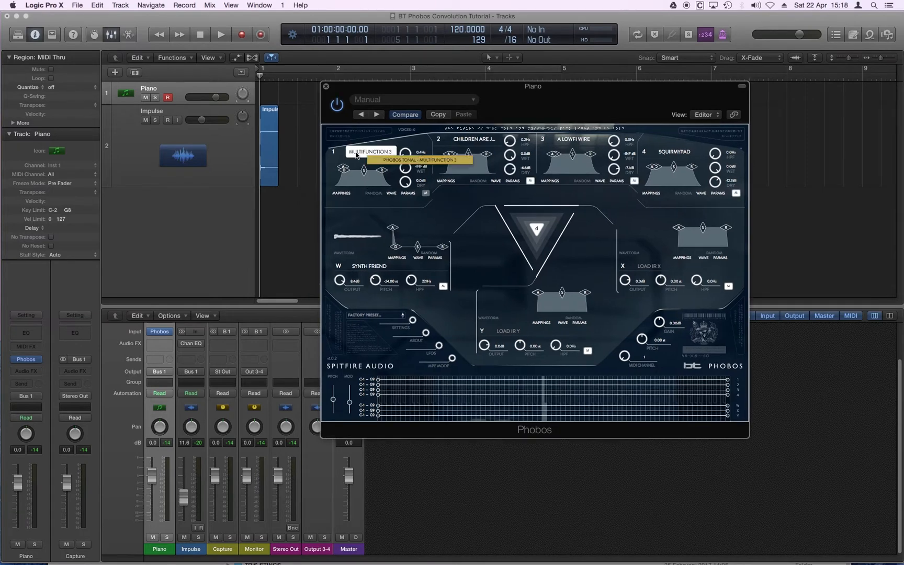
Examine the sound list, key and tempo options and tag filters in the source 1 browser, and close it
click(369, 151)
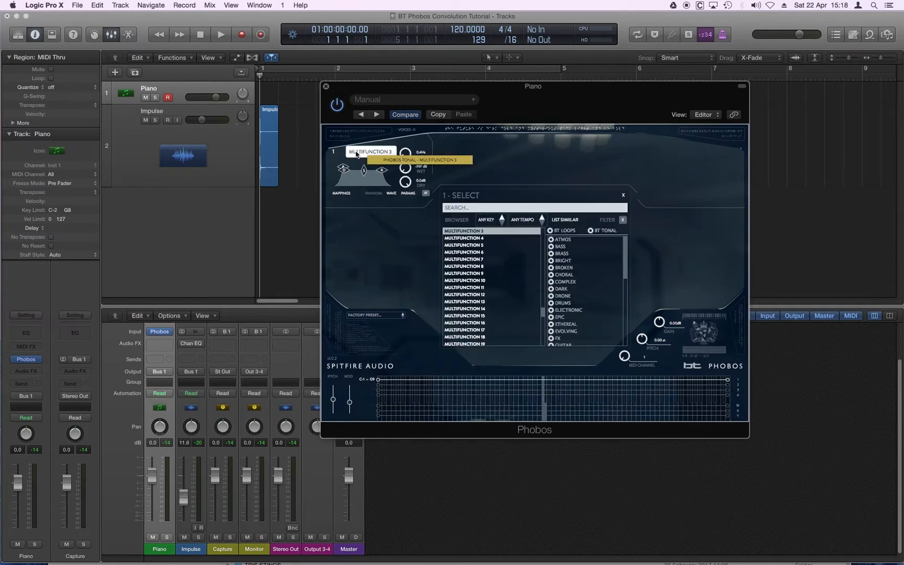
scroll(519, 255, down, 10)
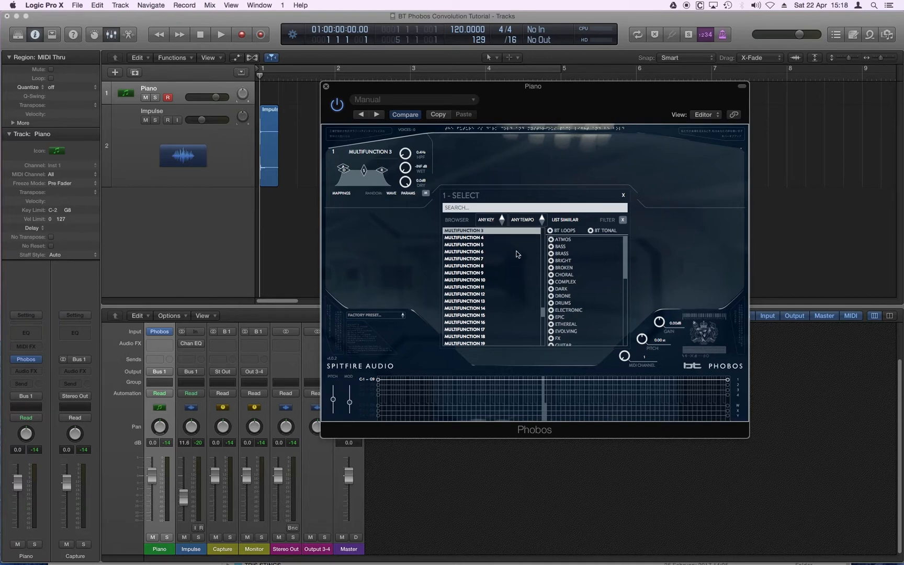
scroll(519, 255, down, 15)
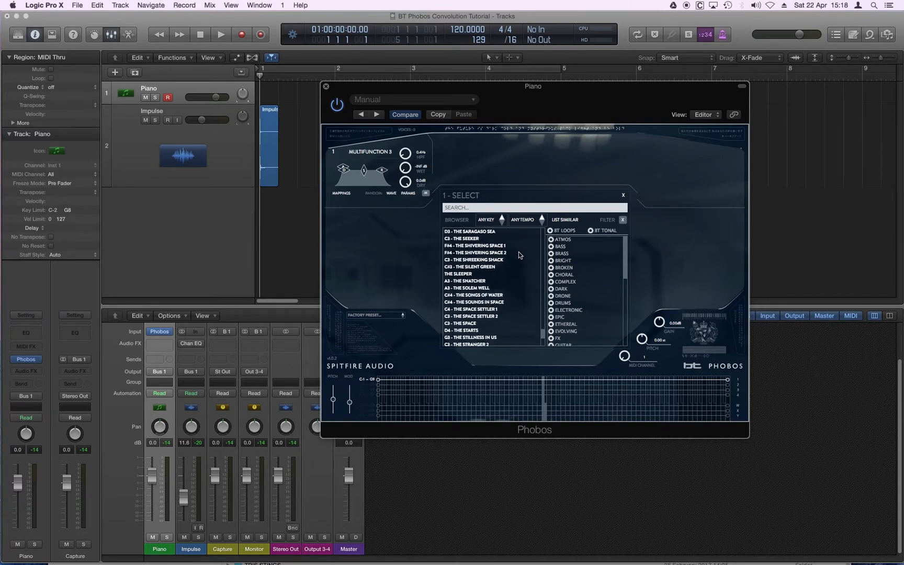
click(489, 221)
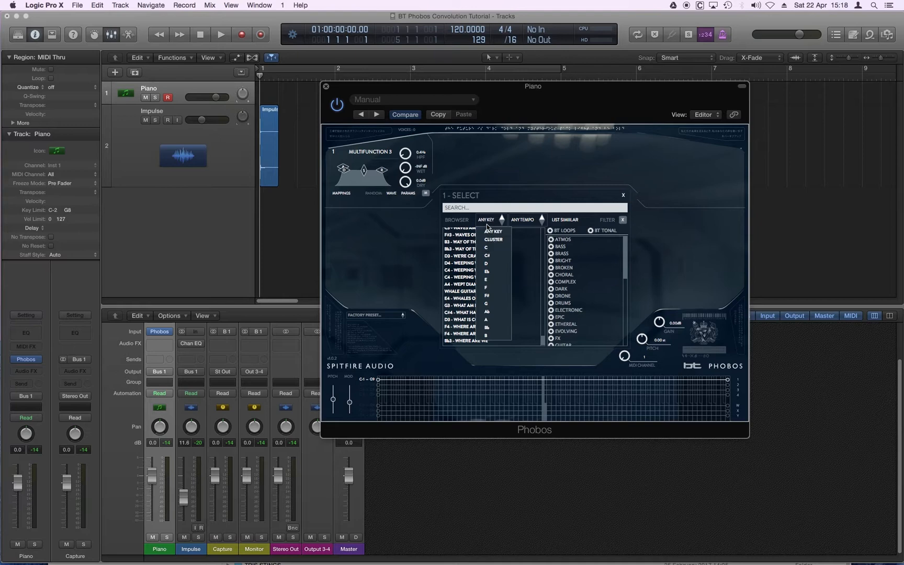
click(487, 229)
click(525, 222)
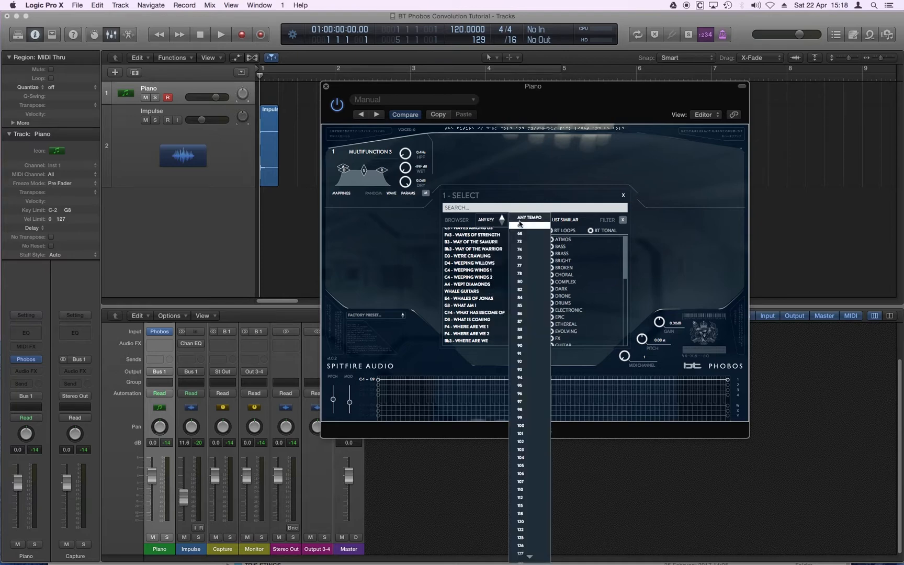
click(566, 219)
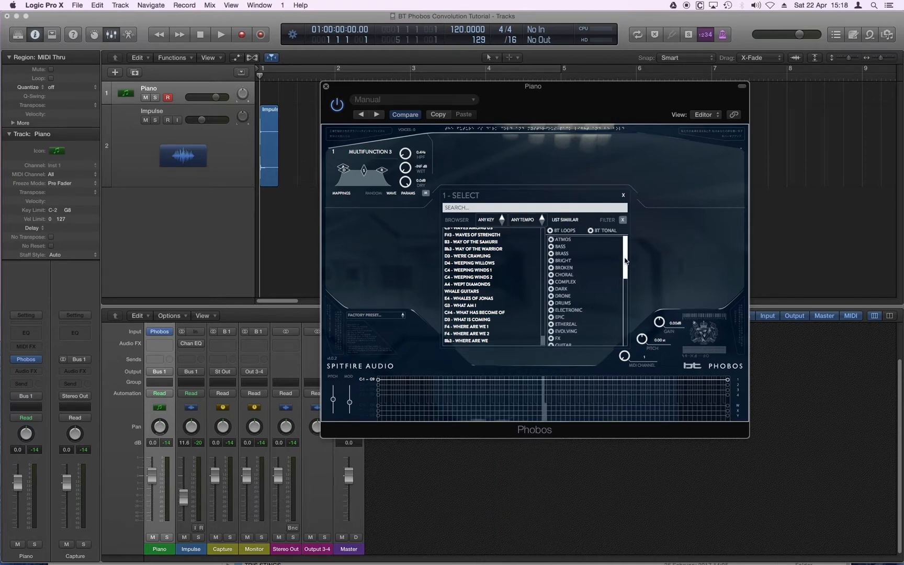
drag(625, 270, 621, 292)
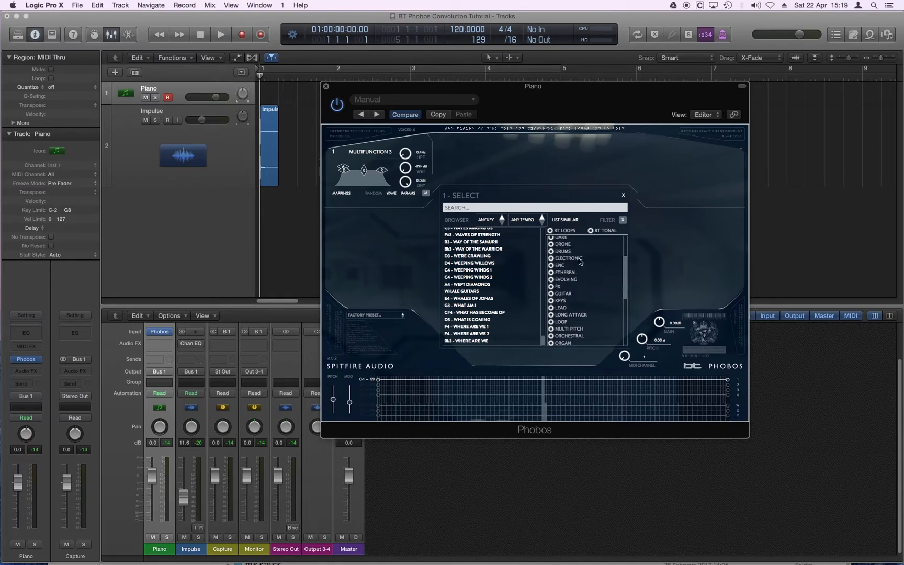
click(623, 196)
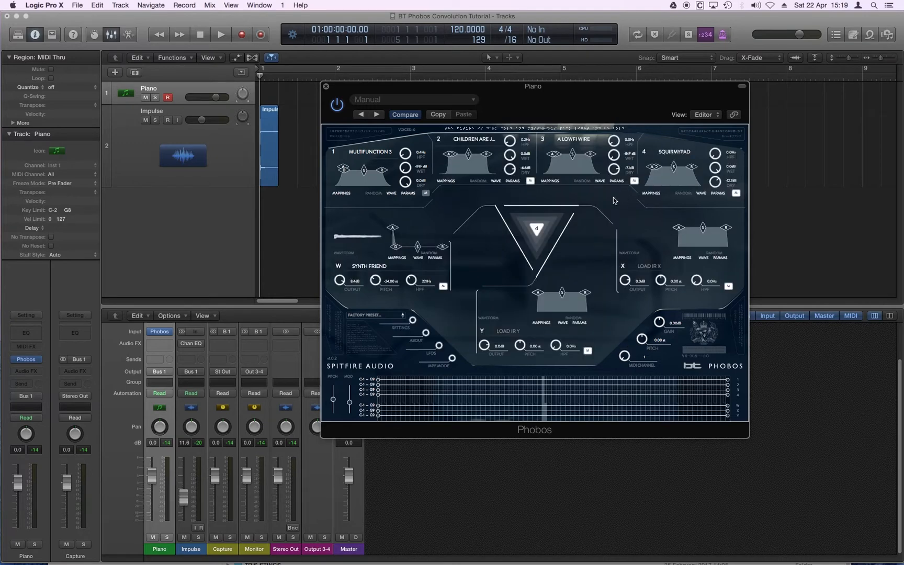
Load the "Elven Landsca..." sound into source 1 and set its Dry level to -INF dB and its Wet level to 0.0 dB
click(389, 194)
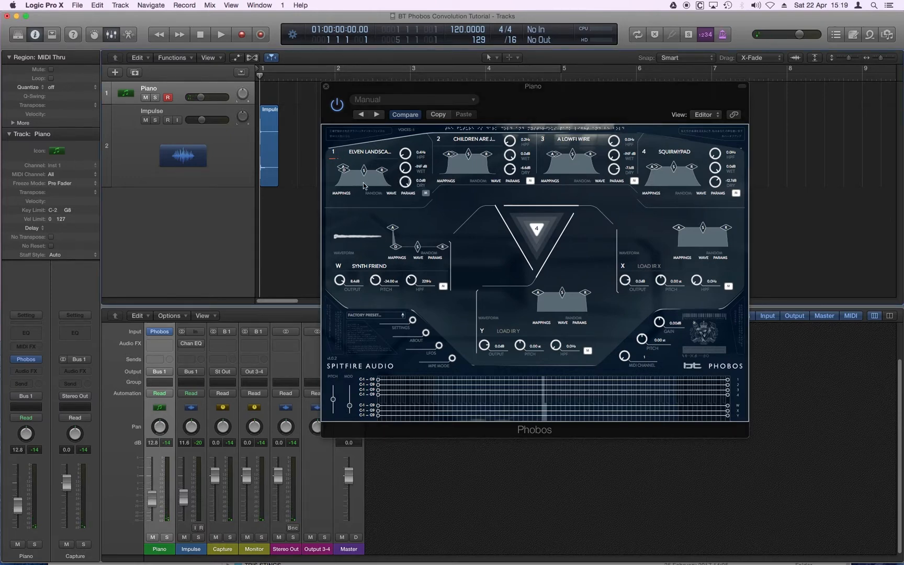
click(405, 182)
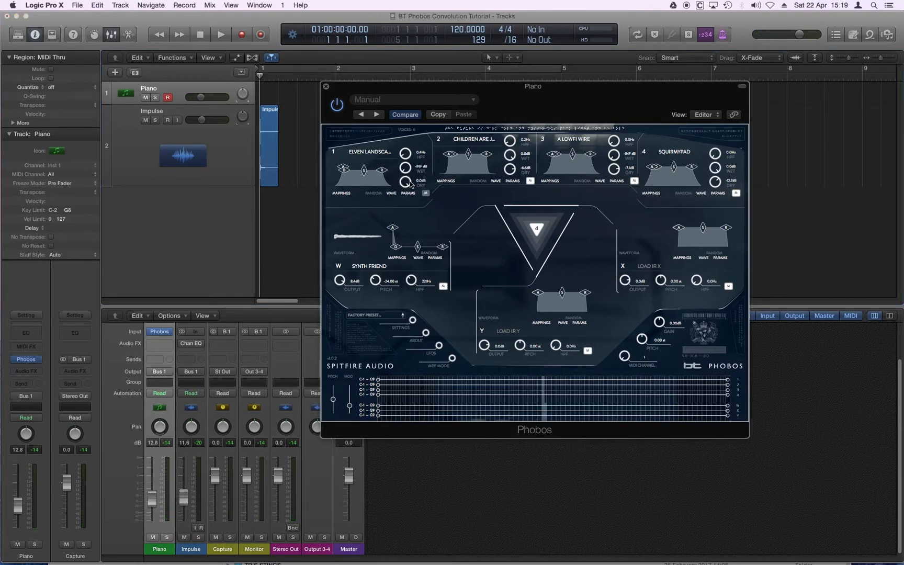
drag(411, 184, 408, 367)
Switch from convolver W to convolver Y loaded with 99 - War Horses, and set convolver Y's output to -9.5 dB
click(339, 267)
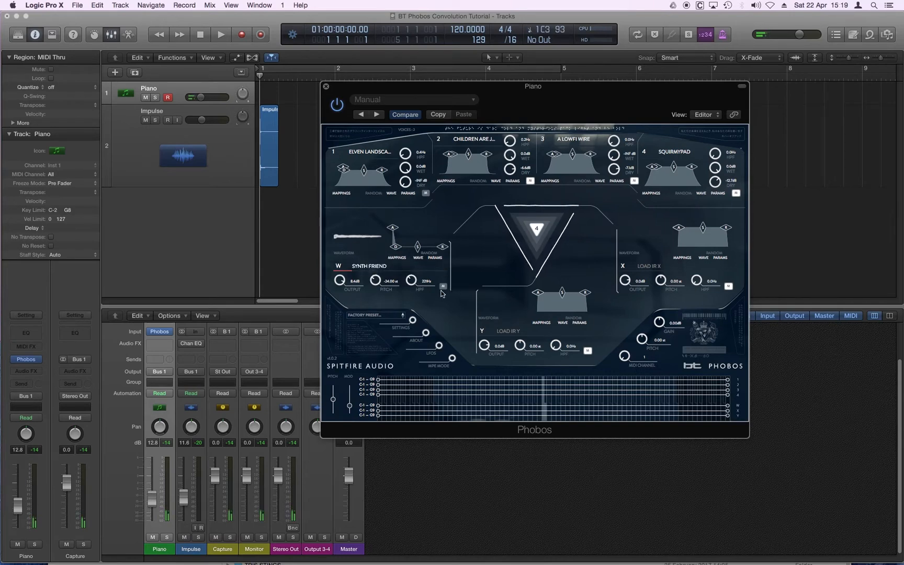
click(587, 351)
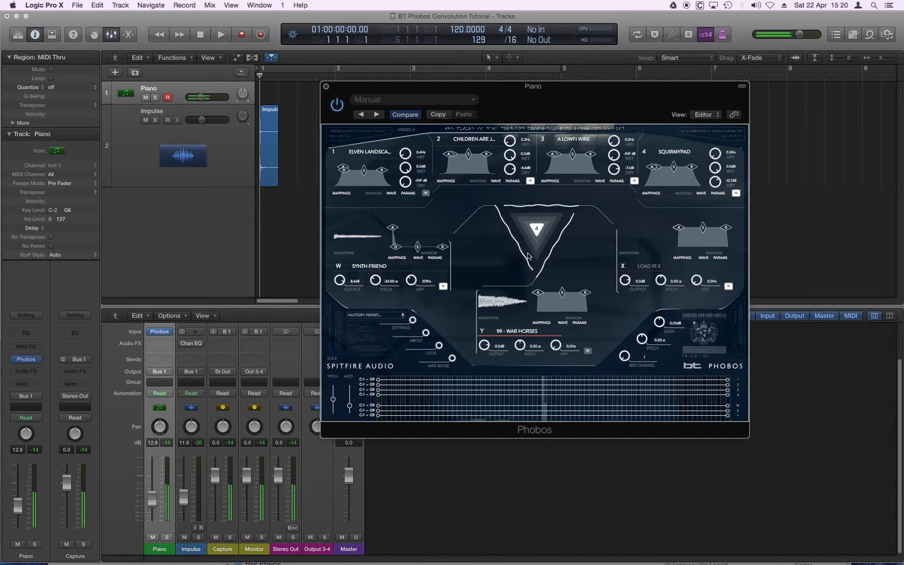
drag(486, 343, 485, 356)
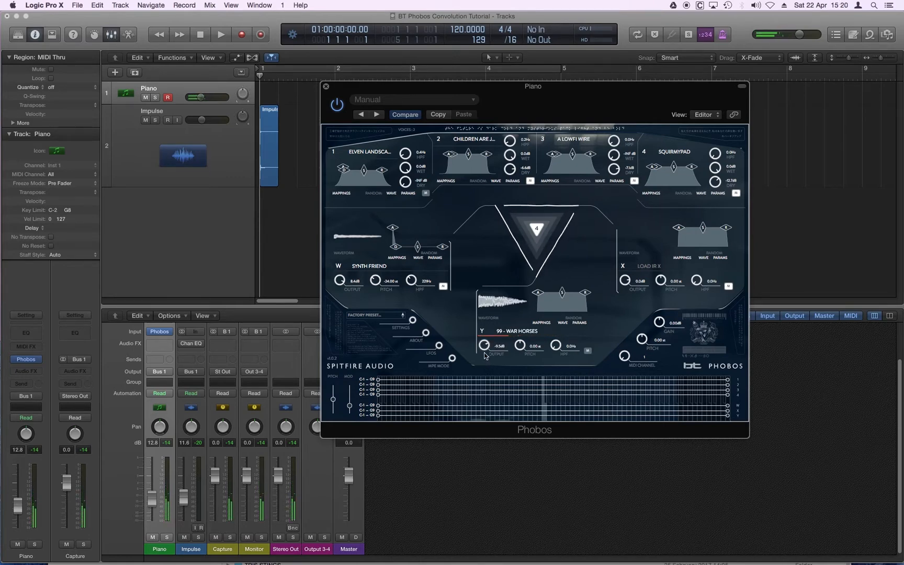
Mute convolver Y, enable convolver X with 95 - 2015 Ladies Man, and set its output to about -13 dB
click(587, 352)
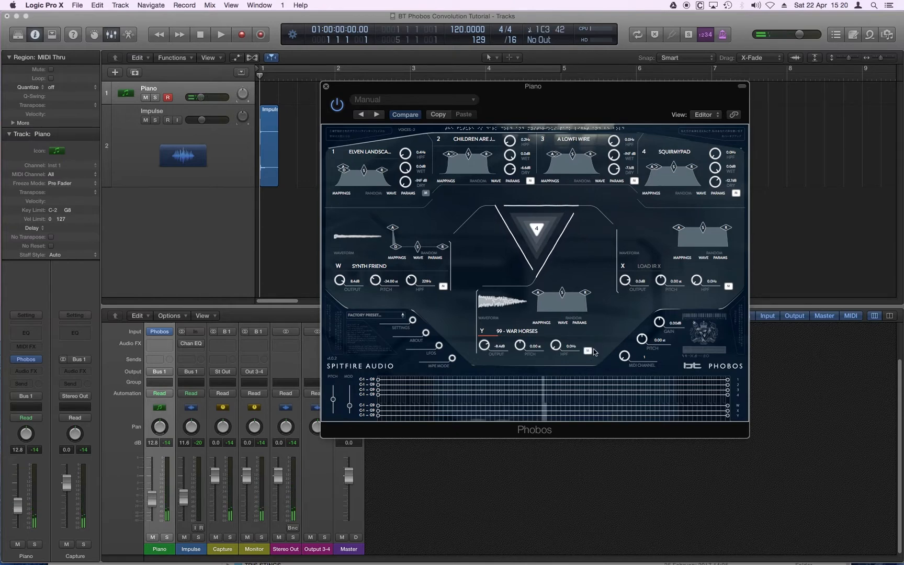
click(728, 286)
drag(636, 285, 626, 297)
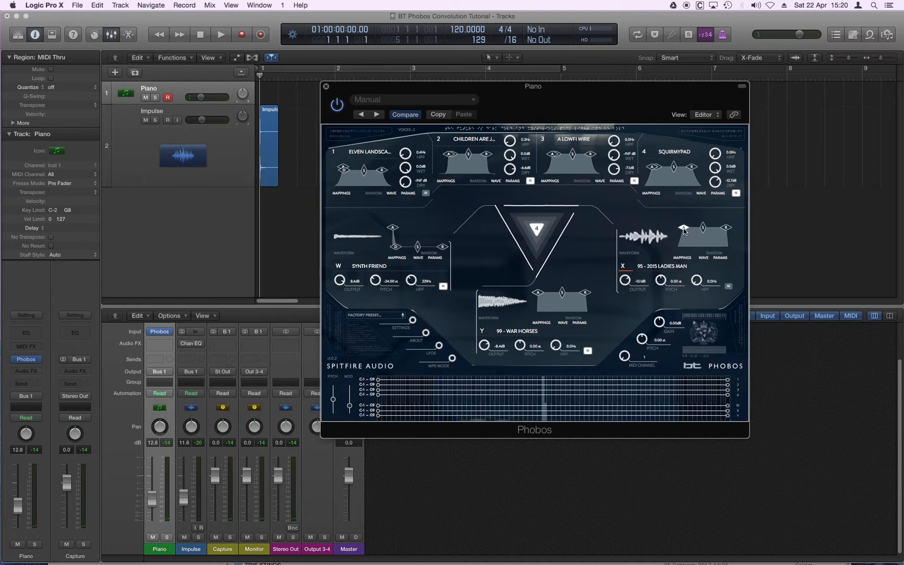
Shape convolver X's envelope with an early decay to a low sustain, and lower its pitch to about -33 st
drag(701, 227, 702, 231)
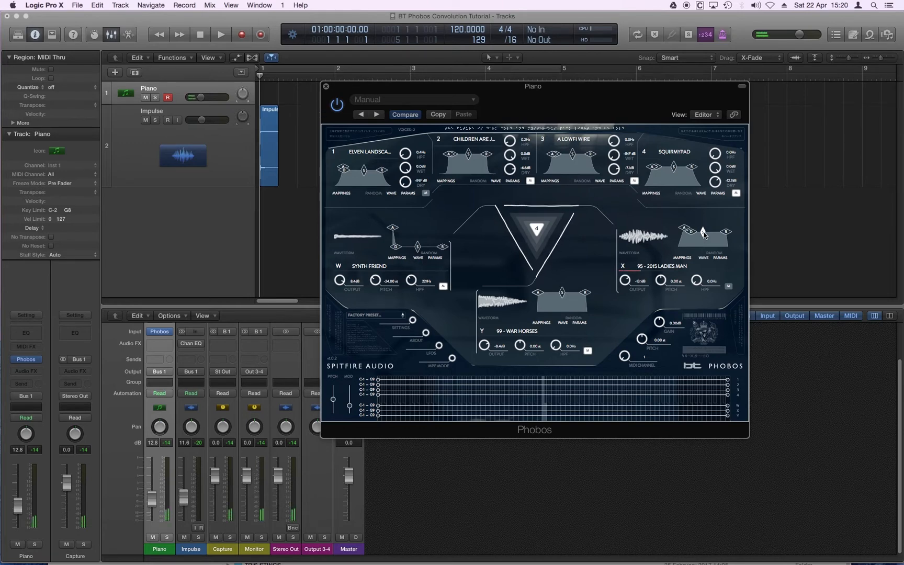
mouse_move(703, 232)
mouse_down()
mouse_move(704, 245)
mouse_move(718, 242)
mouse_up()
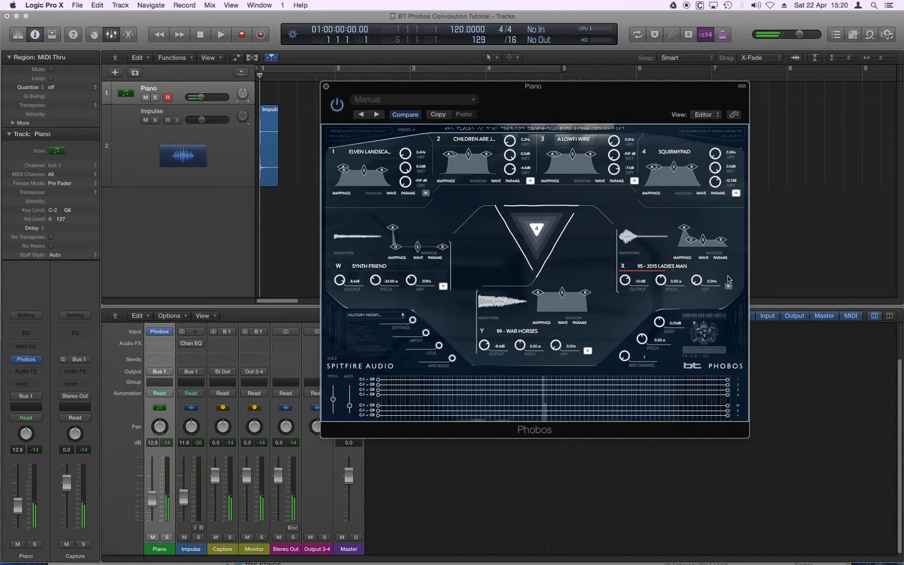
click(657, 267)
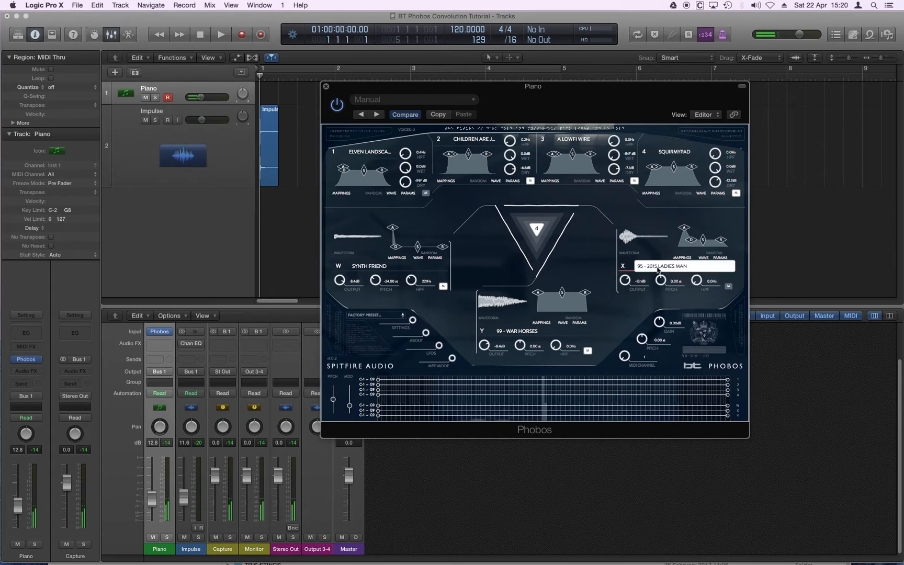
drag(663, 285, 666, 211)
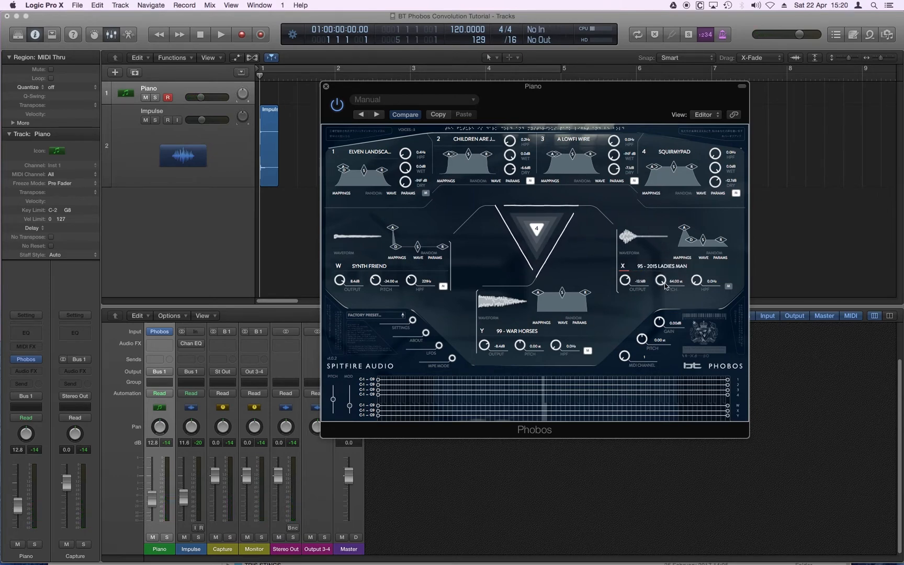
drag(662, 283, 663, 350)
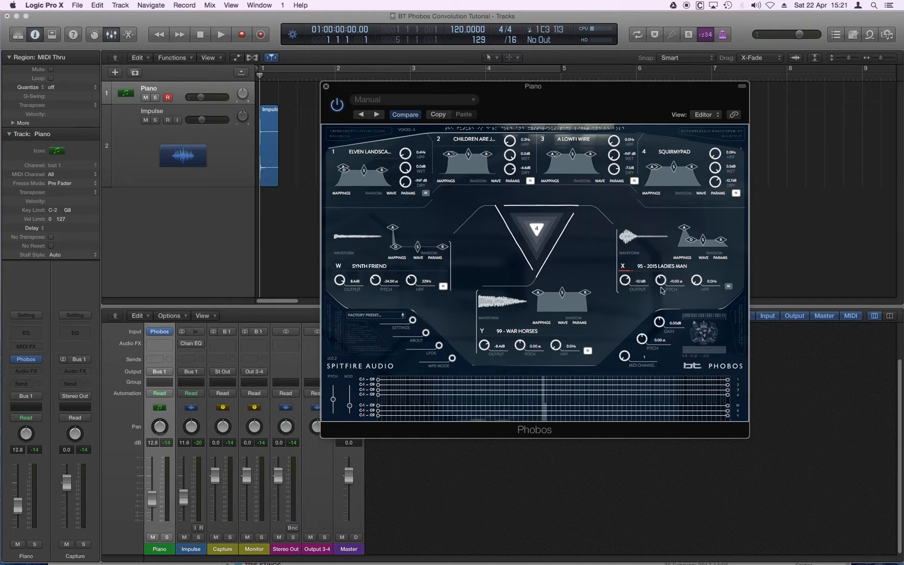
drag(660, 282, 661, 302)
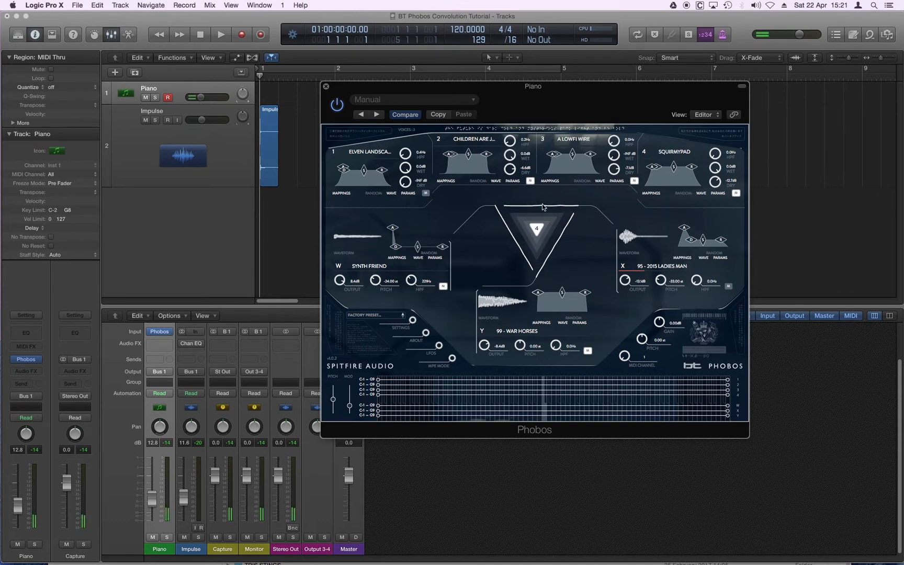
Unmute convolvers Y and W alongside X, and slightly lower the Piano track's volume
click(588, 352)
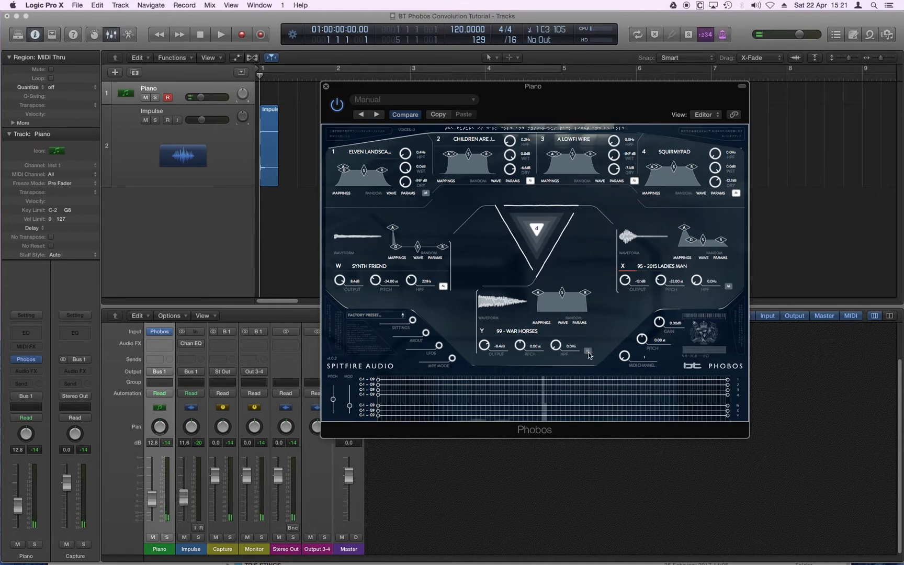
click(443, 287)
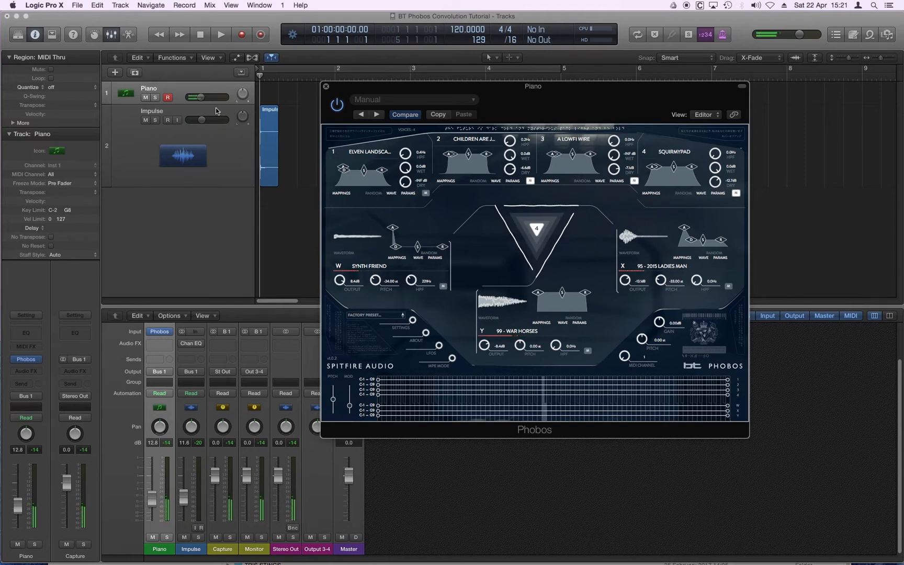
drag(201, 97, 200, 98)
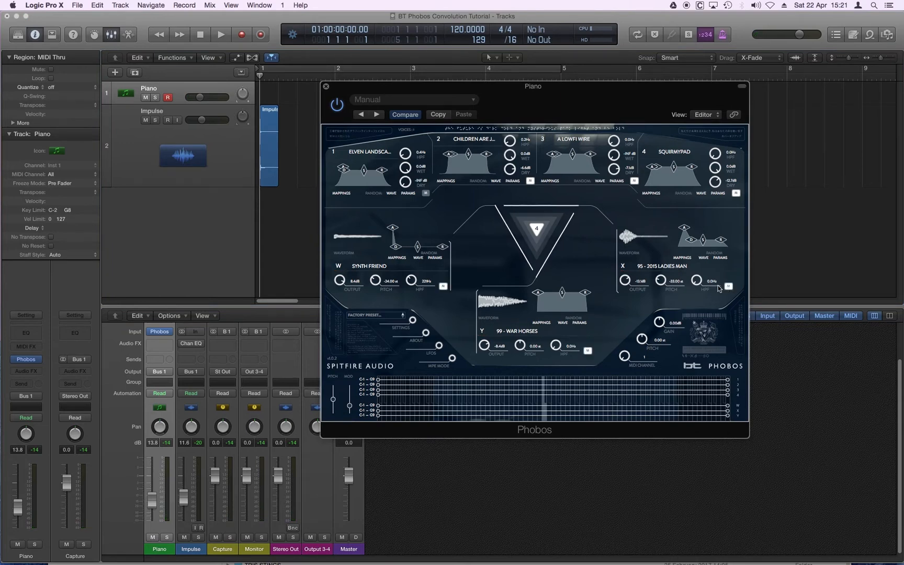
Raise source 1's Dry level to -4.3 dB and unmute convolvers W, Y and X
drag(411, 119, 408, 87)
mouse_move(412, 177)
mouse_down()
mouse_move(403, 202)
mouse_move(405, 181)
mouse_up()
click(444, 287)
click(587, 350)
click(728, 287)
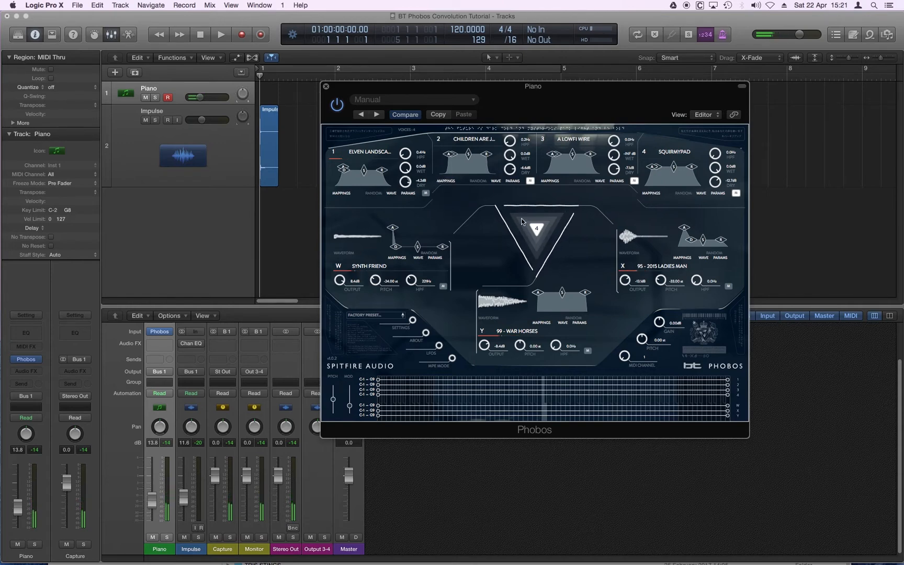
Spread the source markers inside the convolution triangle, and switch from source 1 to source 2 loaded with The Bassment 3
mouse_move(537, 228)
mouse_down()
mouse_move(554, 223)
mouse_move(543, 237)
mouse_move(540, 215)
mouse_move(514, 222)
mouse_up()
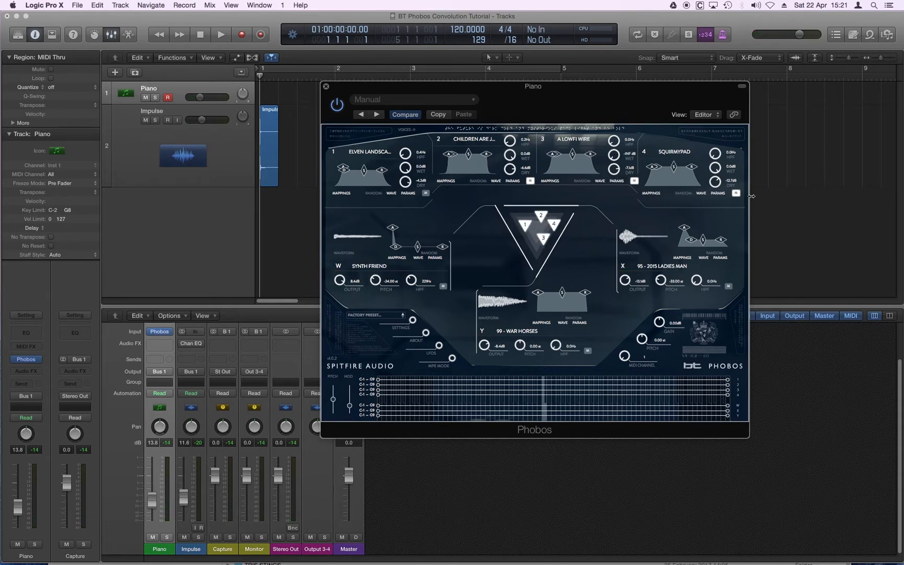
mouse_move(521, 228)
mouse_down()
mouse_move(515, 222)
mouse_move(539, 246)
mouse_move(564, 233)
mouse_move(564, 249)
mouse_move(523, 225)
mouse_move(467, 223)
mouse_move(526, 266)
mouse_move(599, 218)
mouse_move(589, 252)
mouse_move(514, 208)
mouse_move(516, 238)
mouse_move(556, 225)
mouse_move(539, 266)
mouse_move(505, 246)
mouse_move(513, 251)
mouse_move(525, 228)
mouse_up()
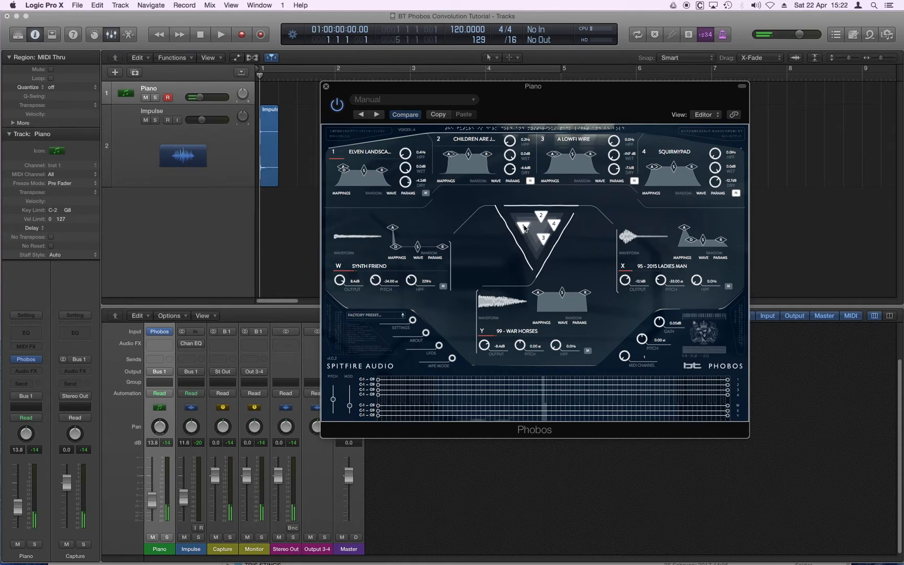
click(428, 195)
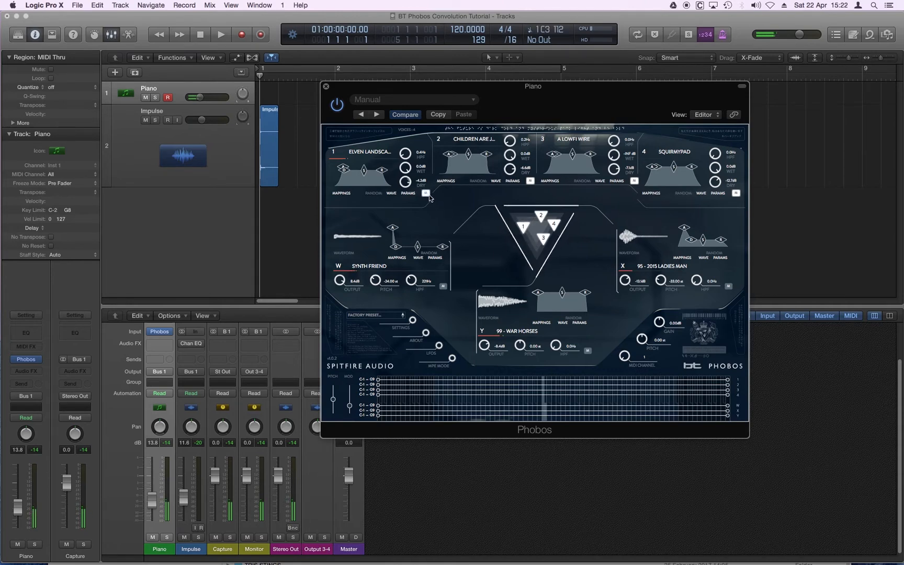
click(496, 181)
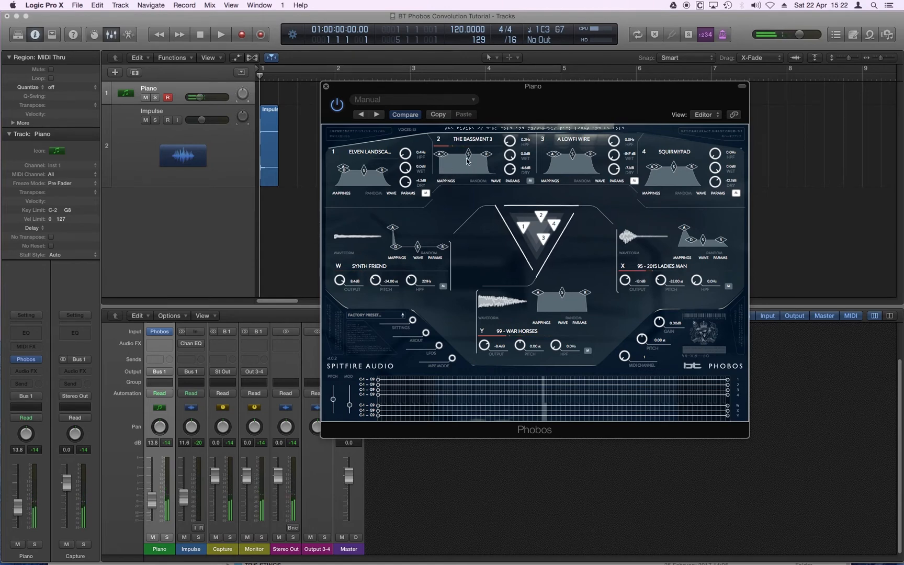
Set global LFO A to a Sine shape with a rate of 1/2, and close the LFO controls
click(439, 346)
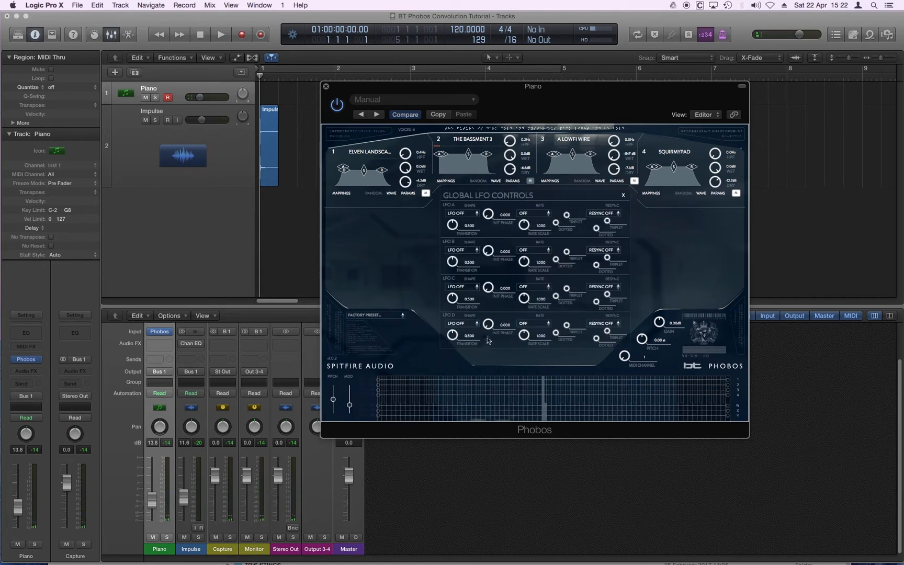
click(473, 214)
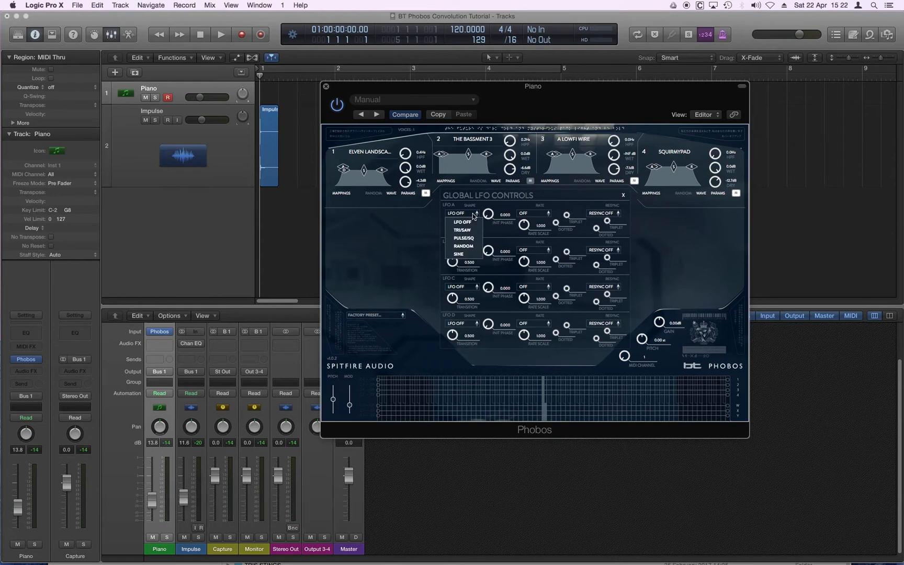
click(476, 252)
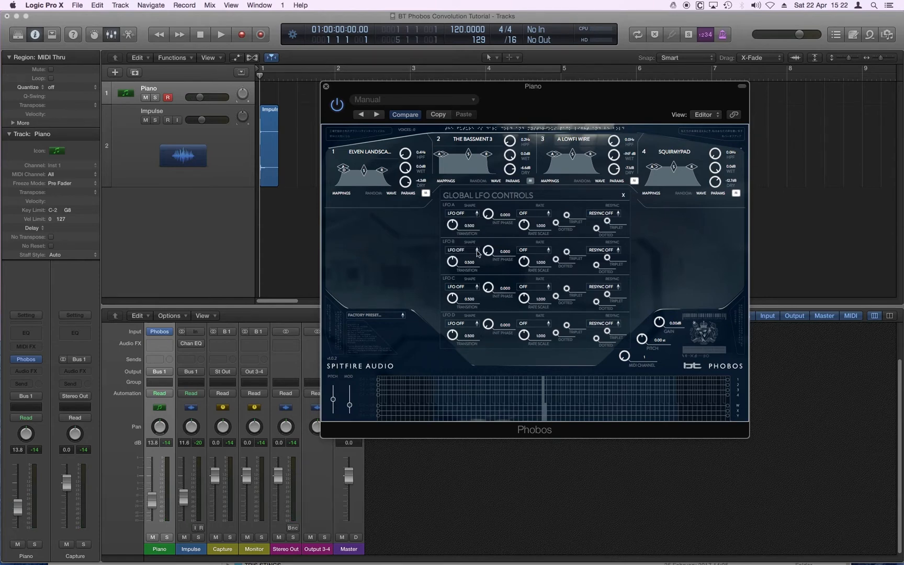
click(544, 215)
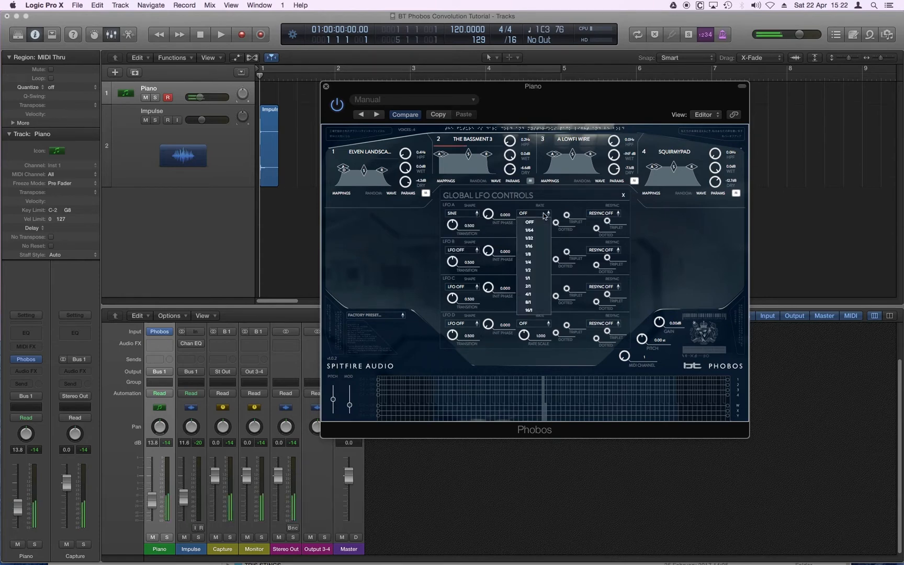
click(538, 270)
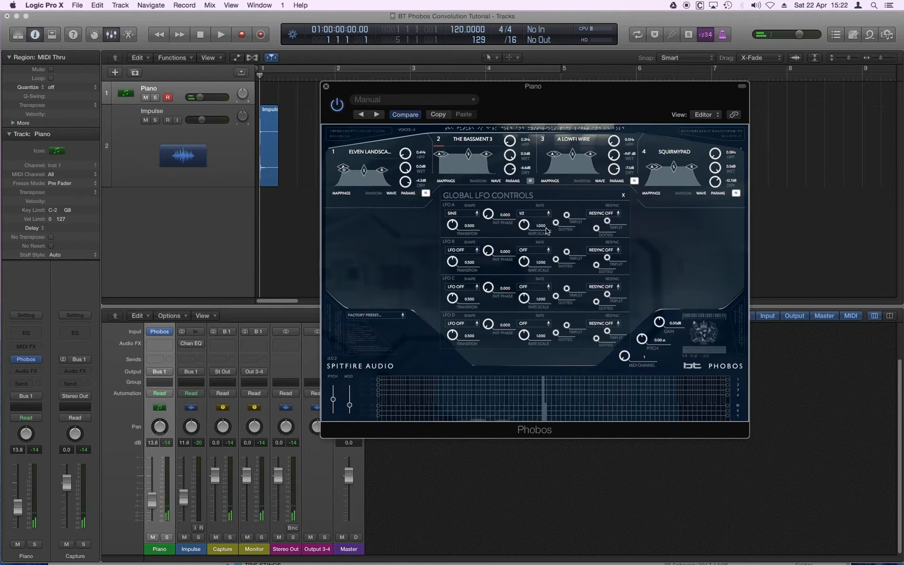
click(621, 195)
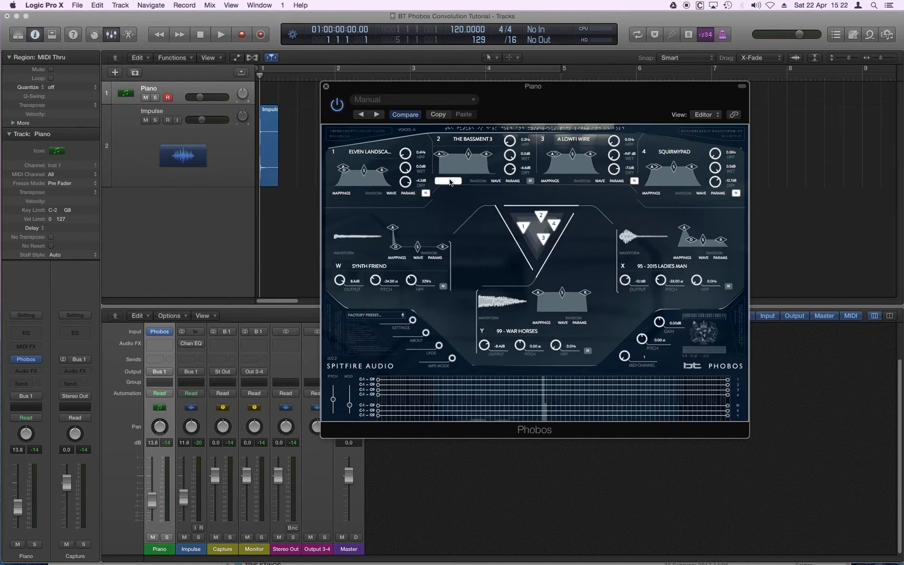
Add a mapping to source 2 of type Bias with LFO A as source and LPF Cutoff as target, and close the mappings
click(450, 182)
click(615, 206)
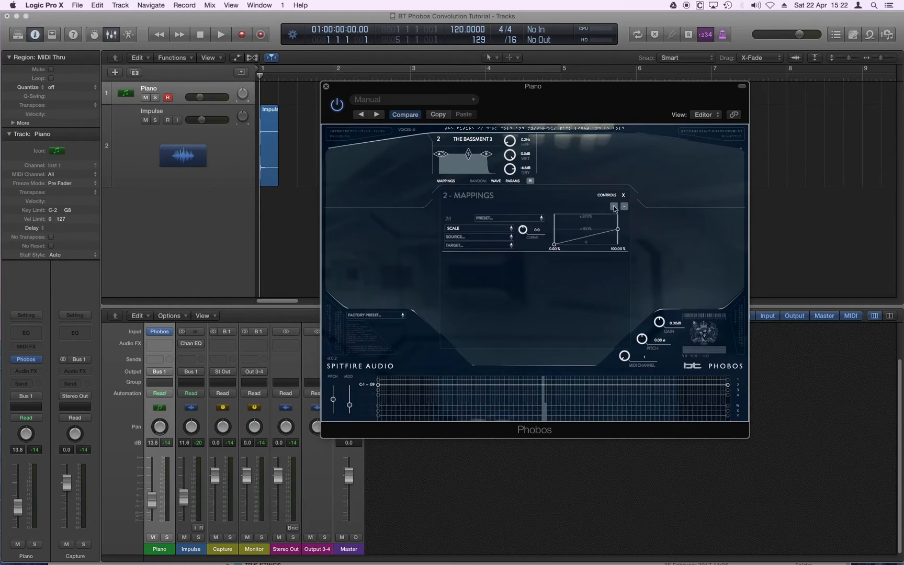
click(490, 228)
click(489, 237)
click(486, 236)
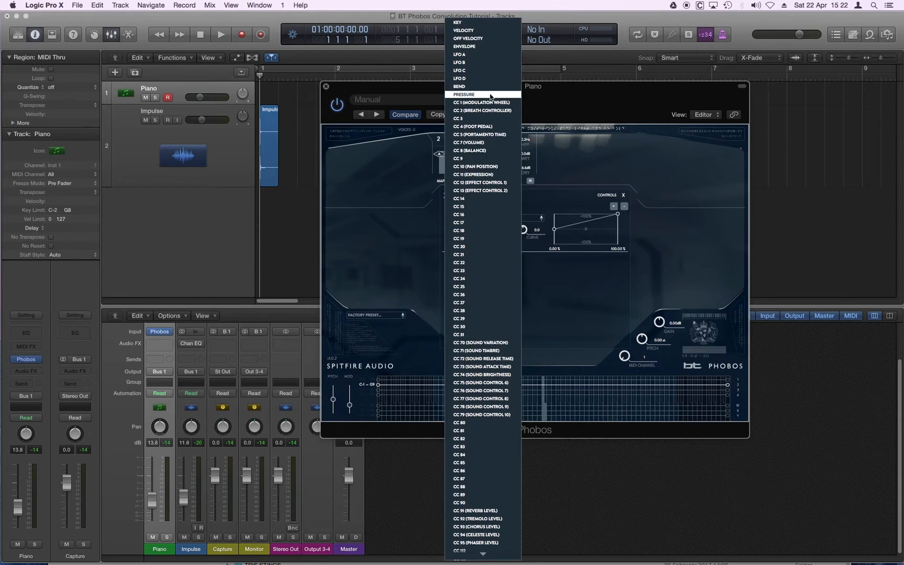
click(471, 56)
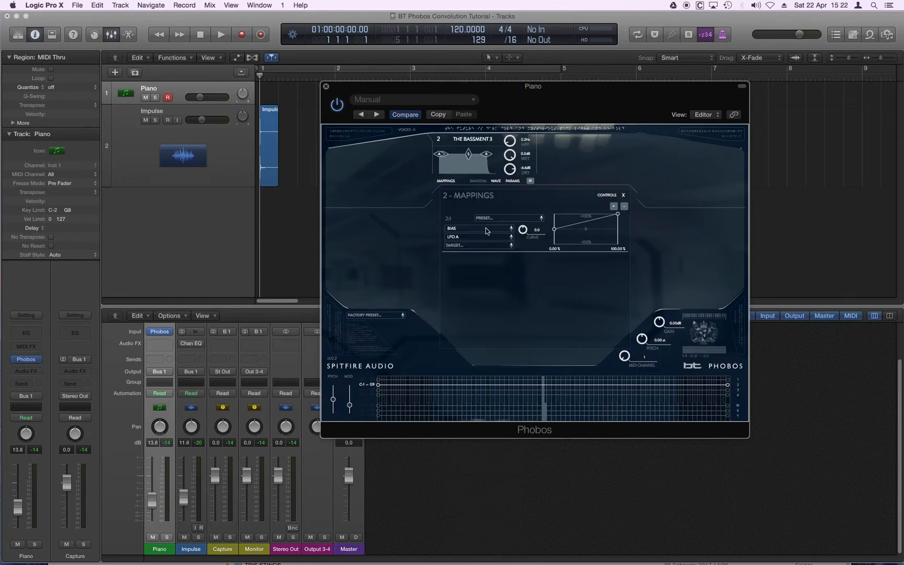
click(477, 246)
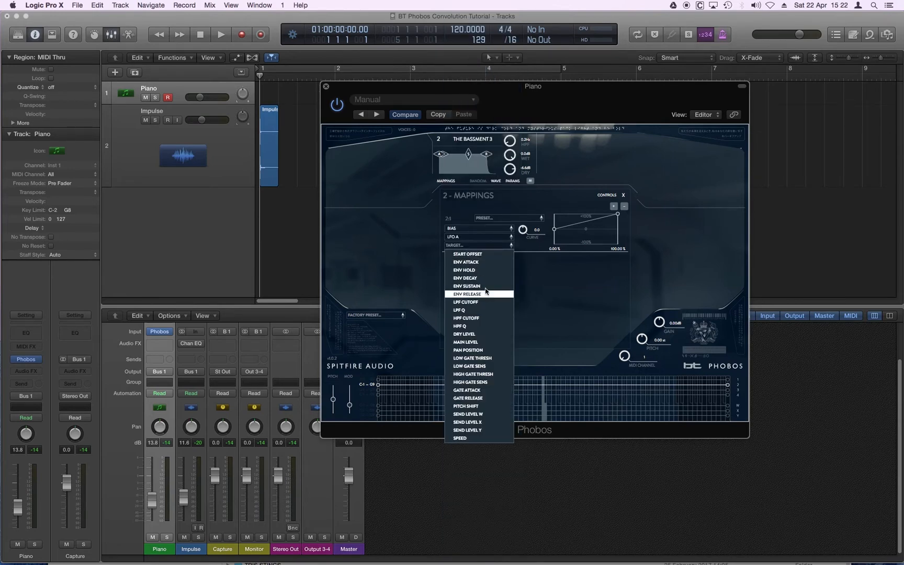
click(453, 302)
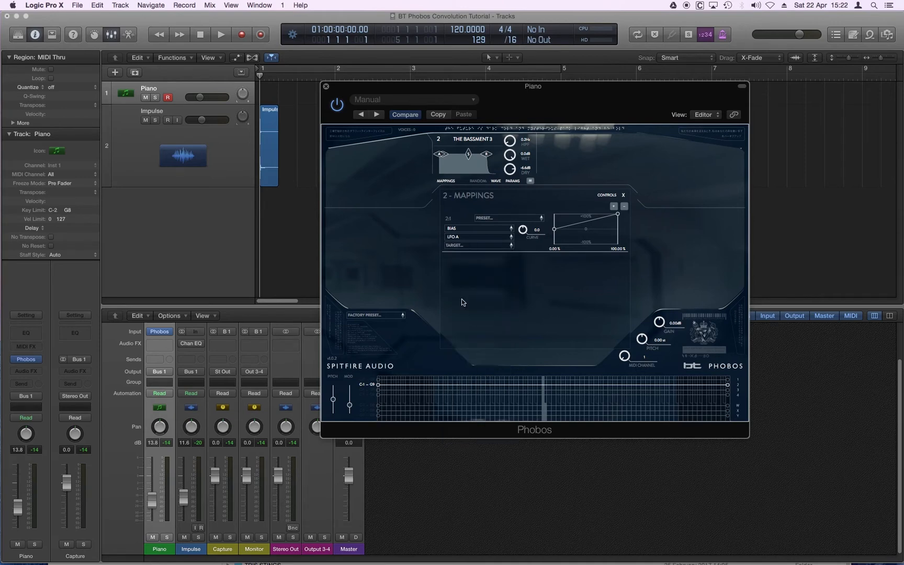
click(623, 196)
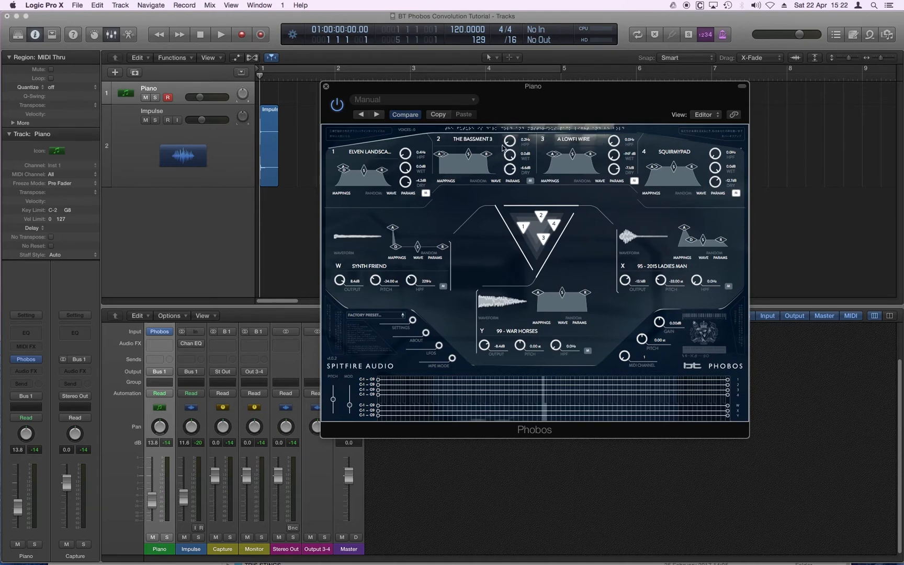
Lower source 2's low-pass filter cutoff in its controls, and move its marker to the middle of the convolution triangle
click(481, 143)
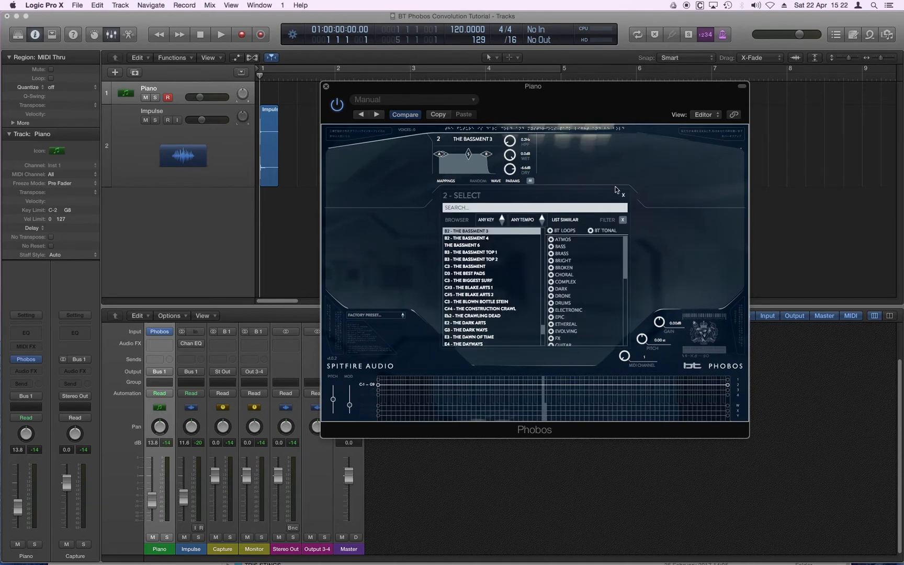
click(623, 196)
click(444, 141)
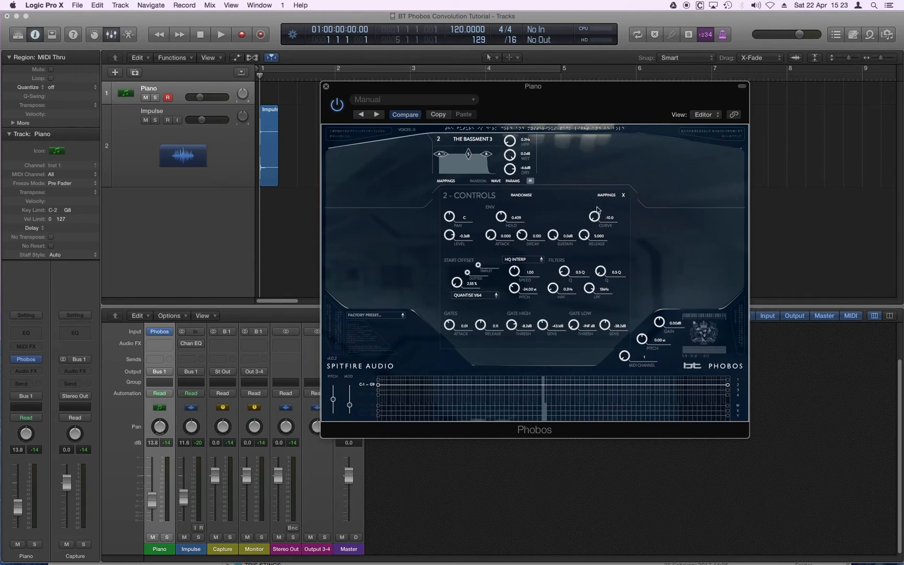
drag(589, 288, 584, 346)
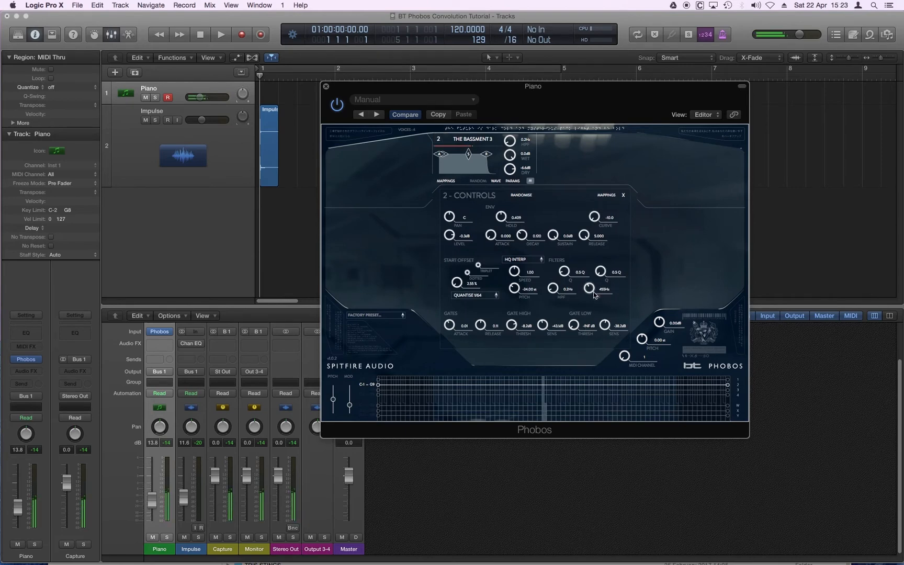
drag(594, 295, 588, 300)
click(623, 195)
mouse_move(541, 220)
mouse_down()
mouse_move(545, 262)
mouse_move(549, 251)
mouse_move(525, 245)
mouse_move(520, 256)
mouse_move(534, 235)
mouse_move(529, 209)
mouse_up()
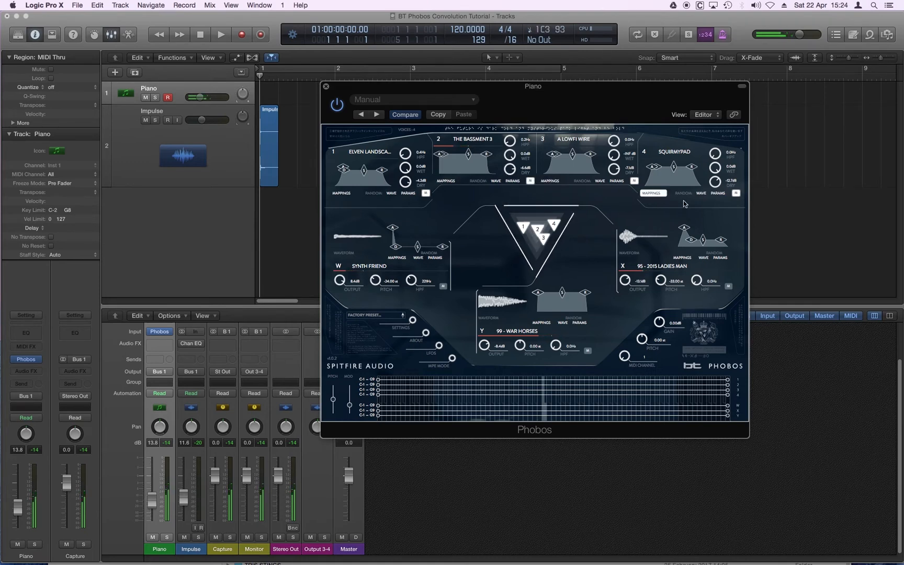
Load the "102 - Dark Hall..." sound into source 3 with Dry at -16.8 dB and Wet at -14.0 dB, and raise the system volume
click(603, 181)
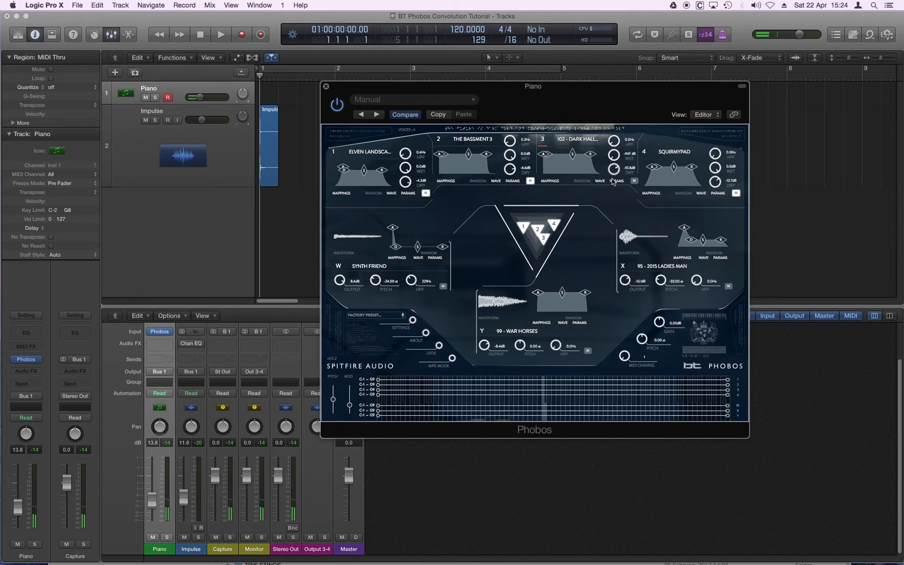
drag(612, 182, 615, 213)
drag(616, 145, 615, 174)
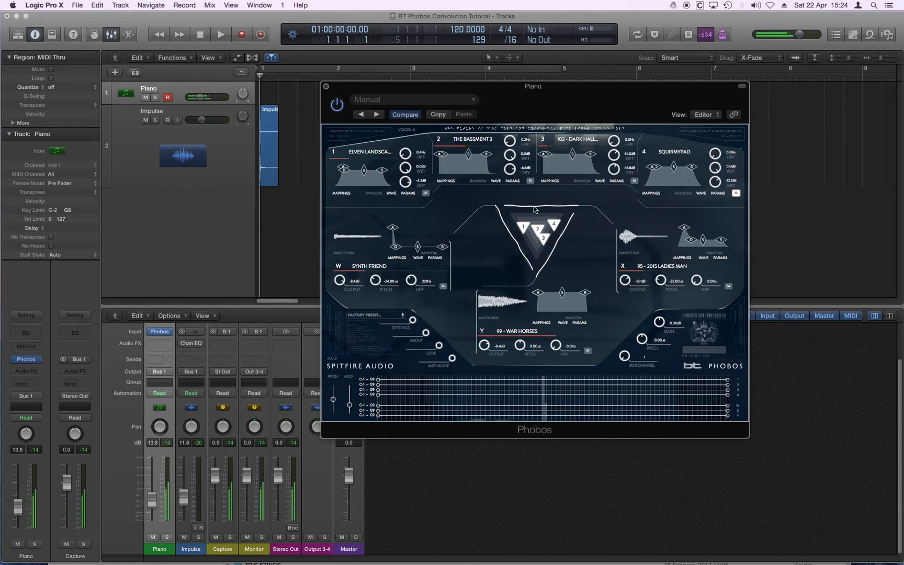
key(XF86AudioRaiseVolume)
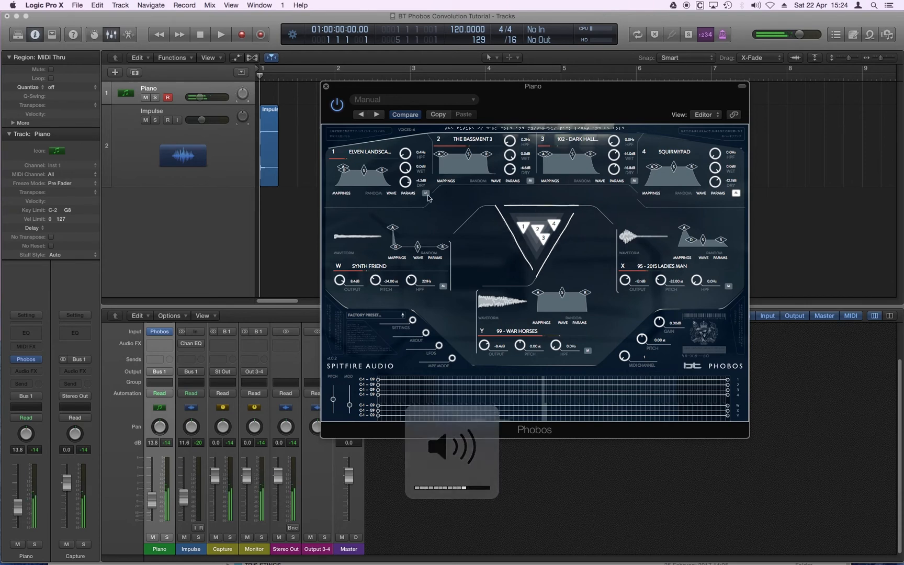
Lower the Piano track's volume slightly, and nudge source 2's marker closer to marker 3 in the convolution triangle
key(XF86AudioRaiseVolume)
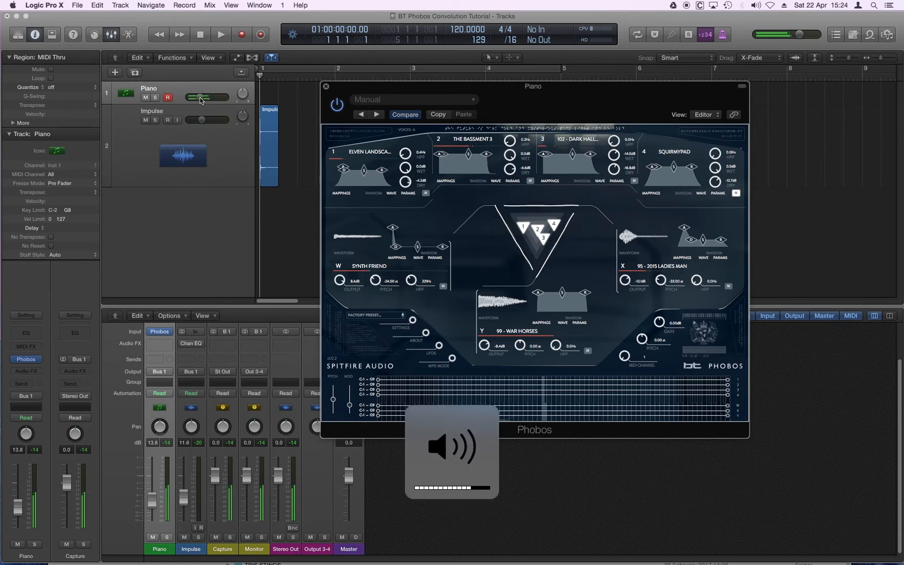
drag(201, 101, 195, 98)
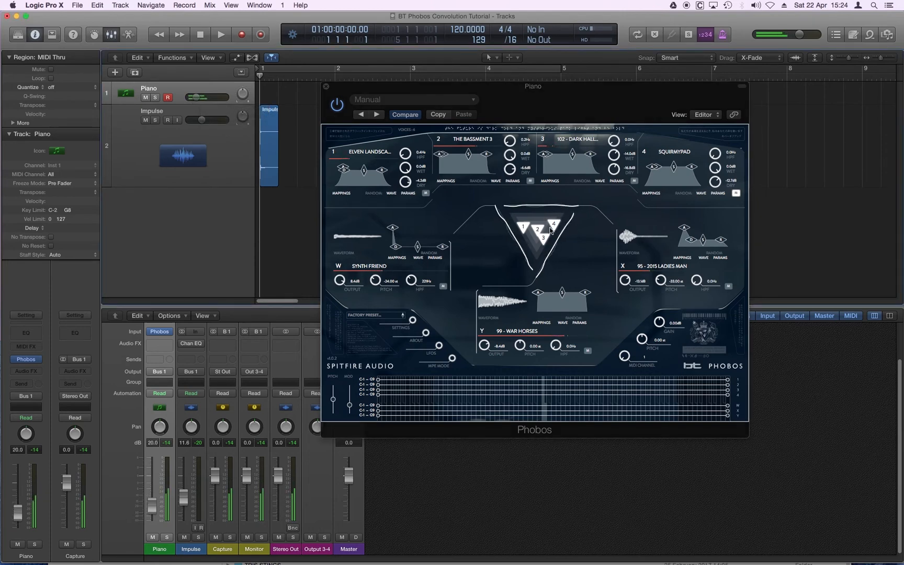
mouse_move(537, 228)
mouse_down()
mouse_move(529, 239)
mouse_move(545, 214)
mouse_move(560, 222)
mouse_move(540, 230)
mouse_up()
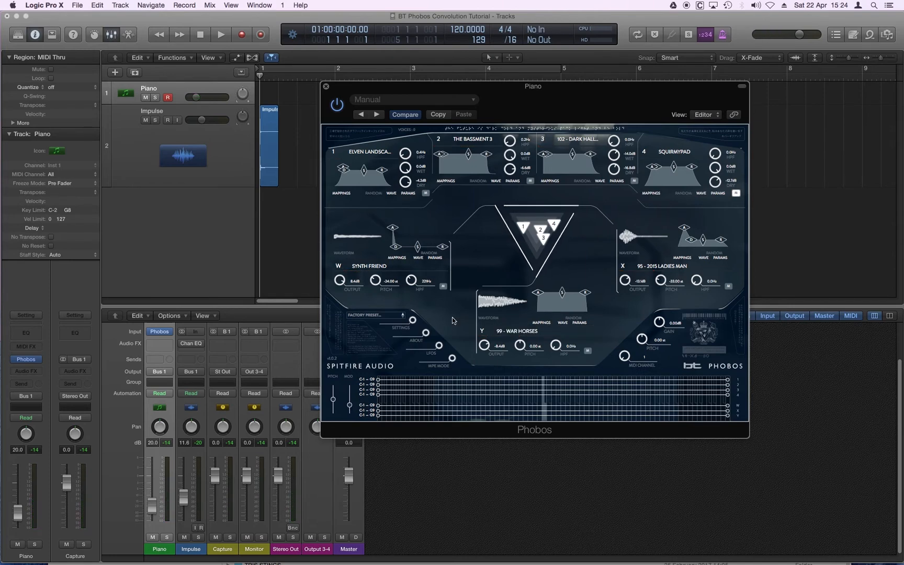
drag(352, 383, 353, 401)
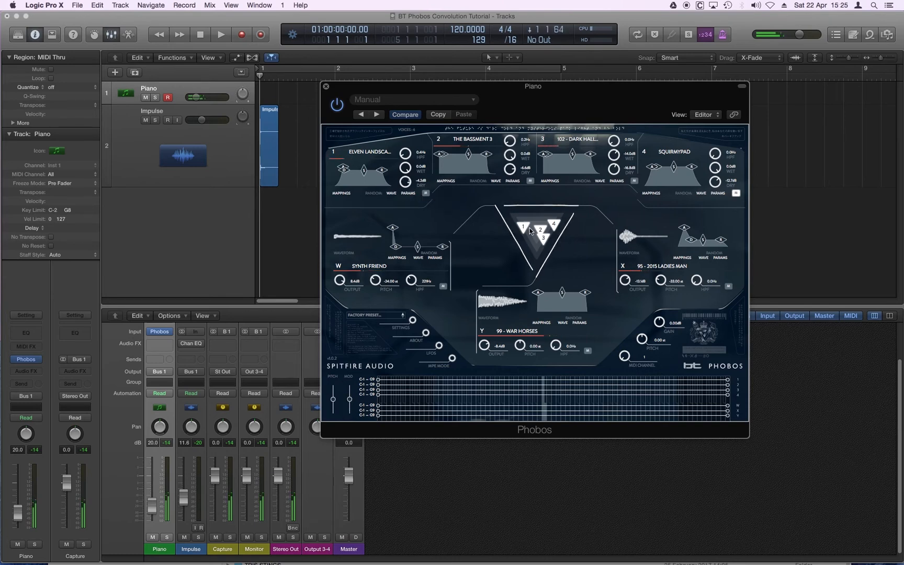
Unmute source 4 and mute sources 1, 2 and 3 so that source 4 plays alone
click(736, 192)
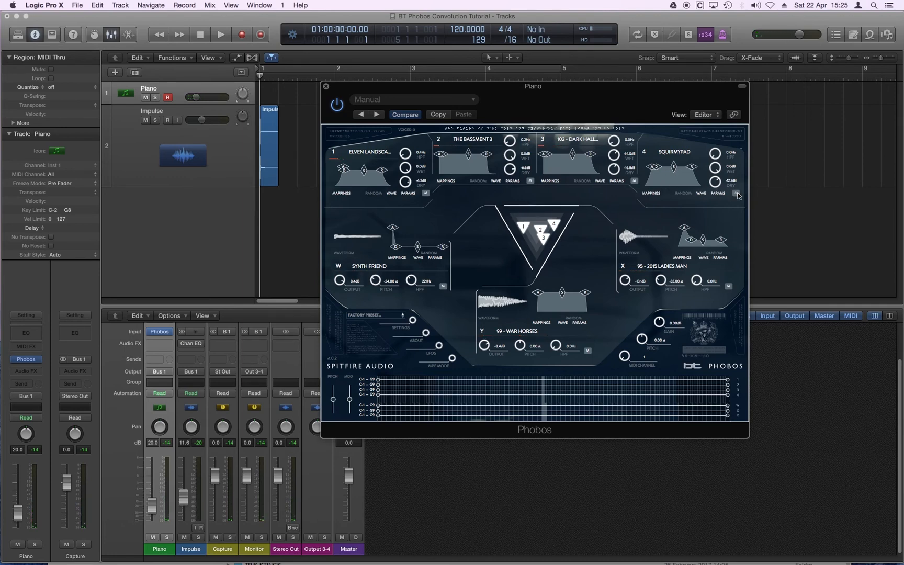
click(635, 180)
click(529, 181)
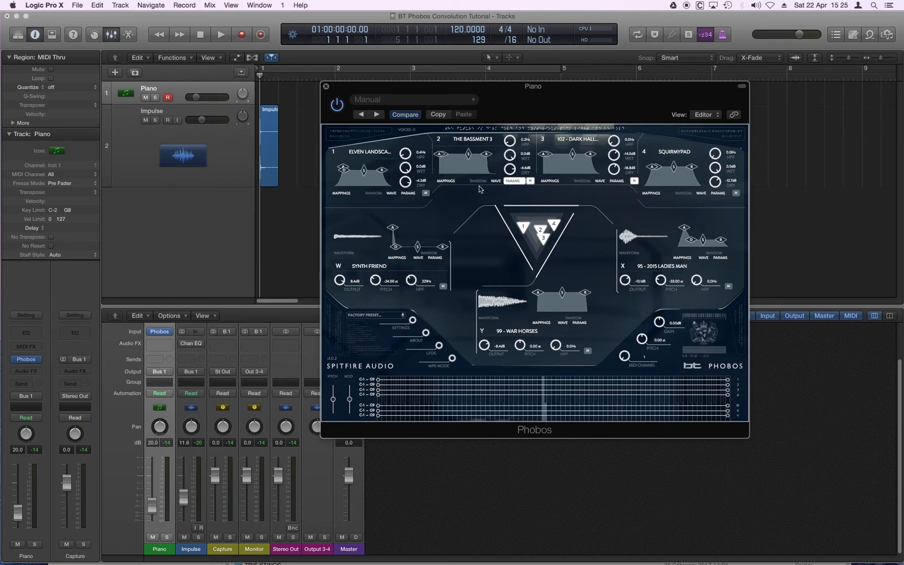
click(425, 192)
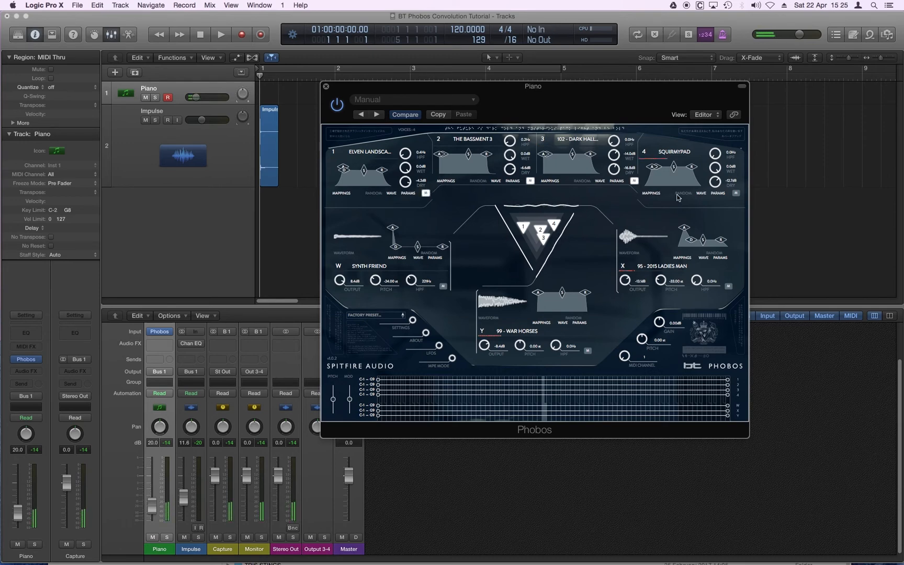
Set source 4's Wet level to -INF dB, adjust its Dry level, and lower source 1's Dry level
drag(715, 168, 727, 382)
drag(716, 182, 717, 186)
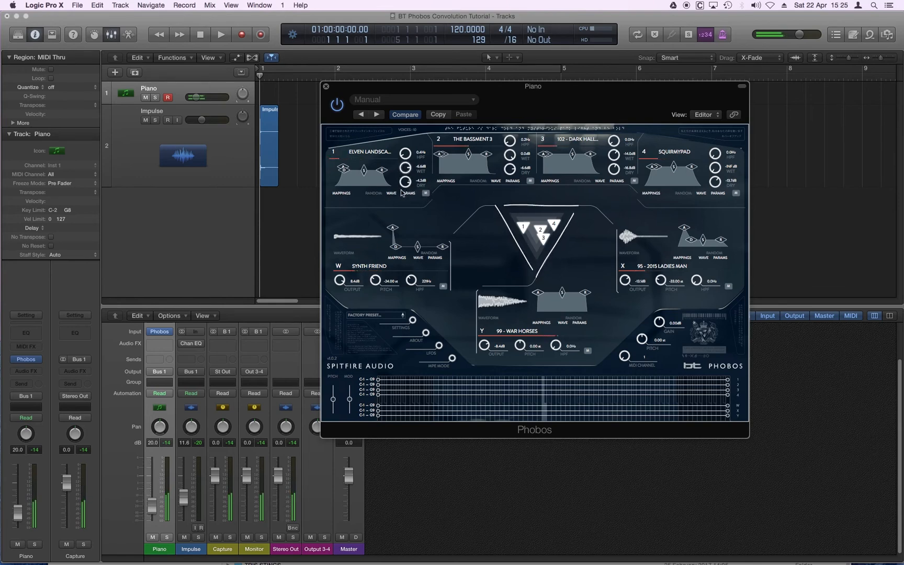
drag(401, 190, 402, 218)
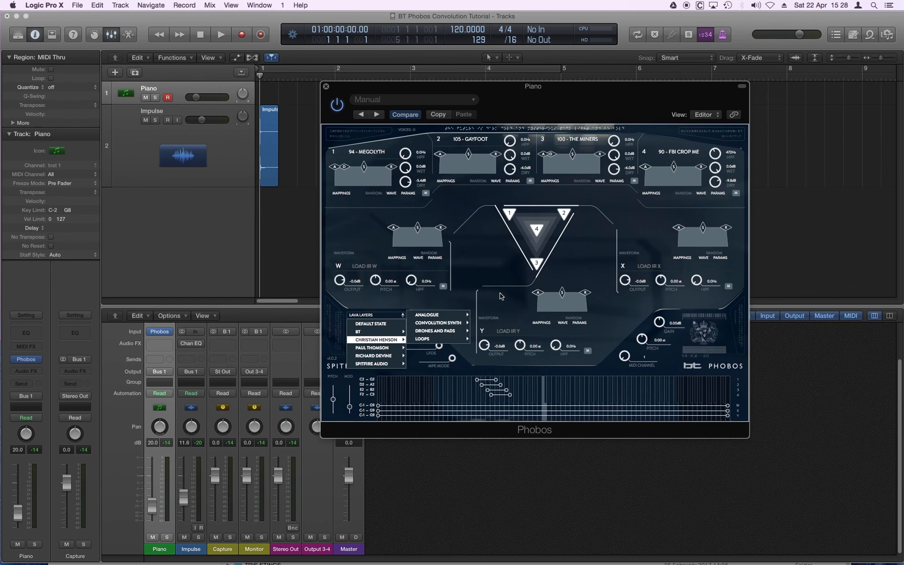
Load the Lava Layers preset and step back through the presets to Submarine Tension Layers
click(505, 295)
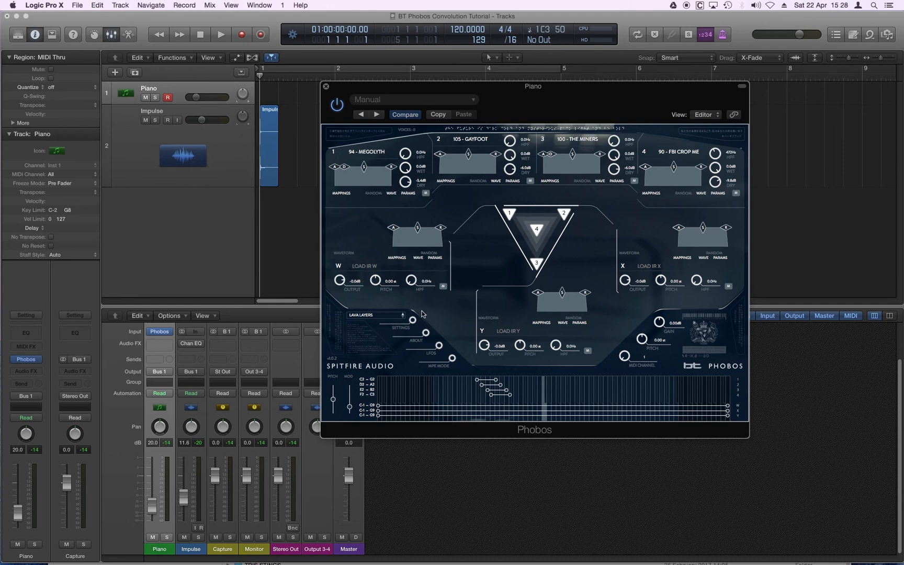
click(360, 114)
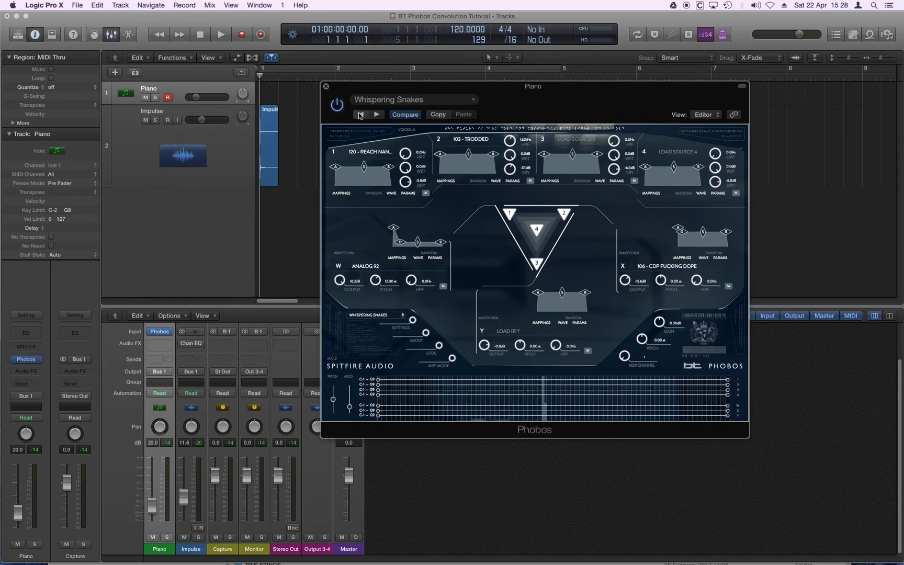
click(360, 115)
click(361, 115)
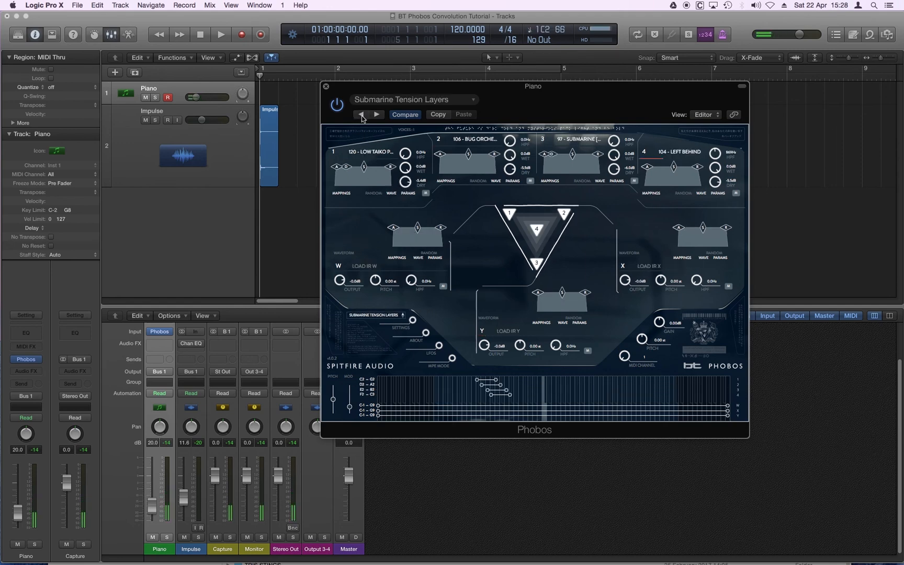
Insert the Space Designer reverb as an audio effect on the Piano track, and move its window over the lower part of Phobos
click(194, 88)
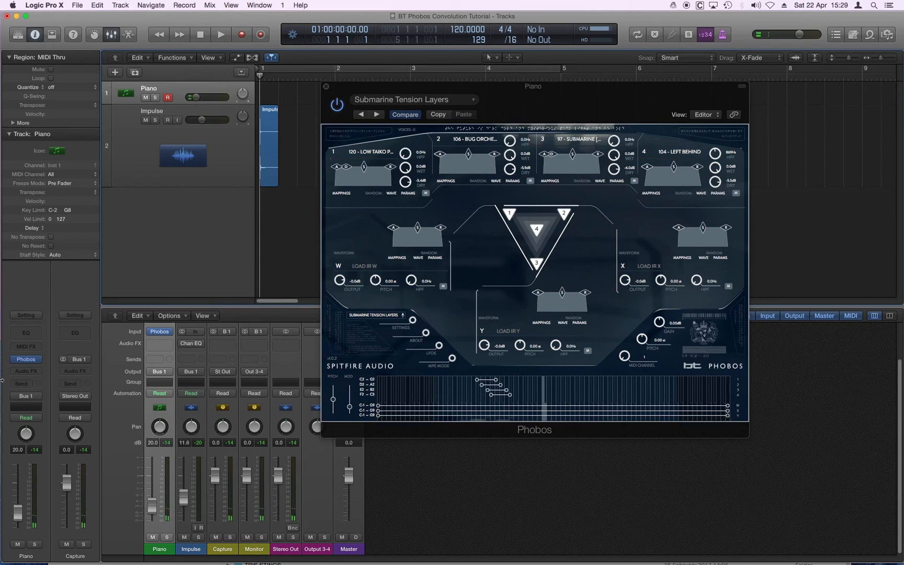
click(25, 371)
mouse_move(52, 451)
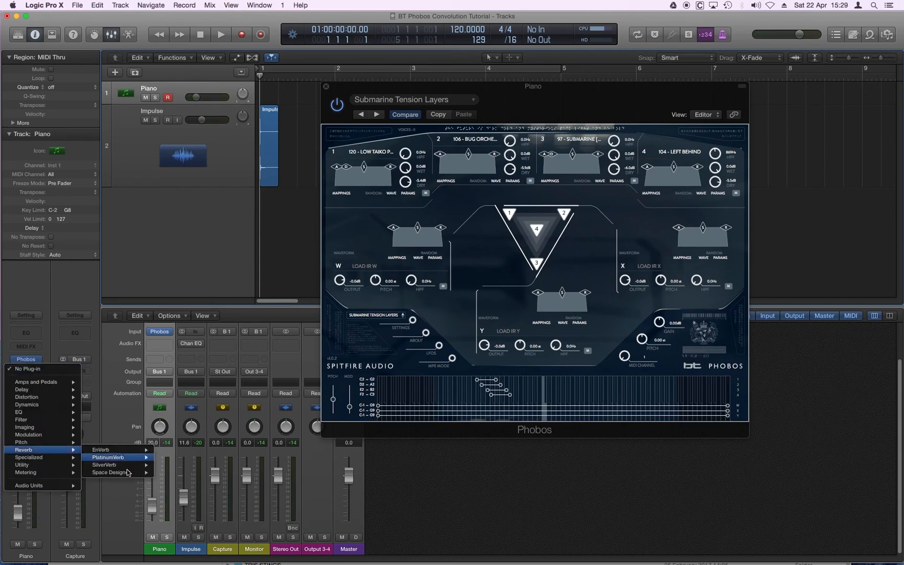
mouse_move(132, 472)
click(175, 472)
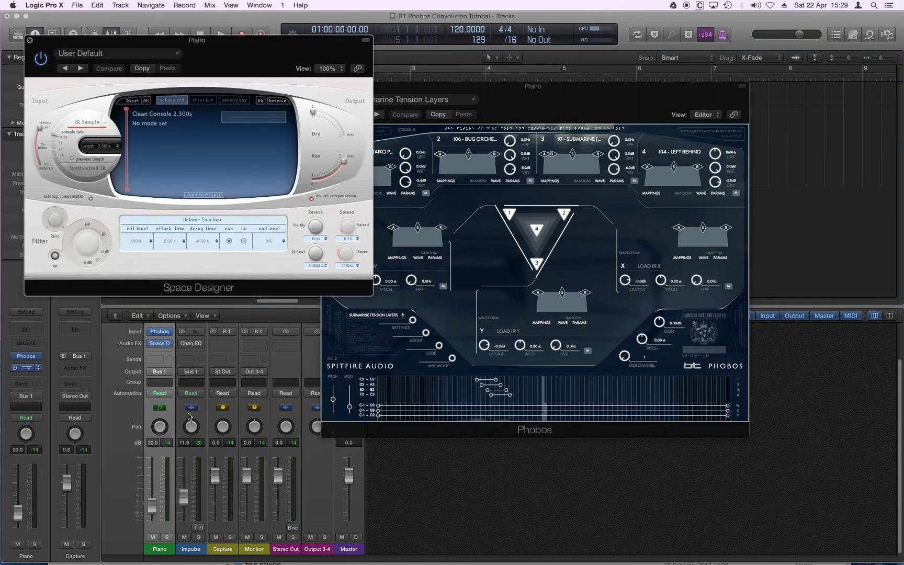
drag(92, 45, 571, 225)
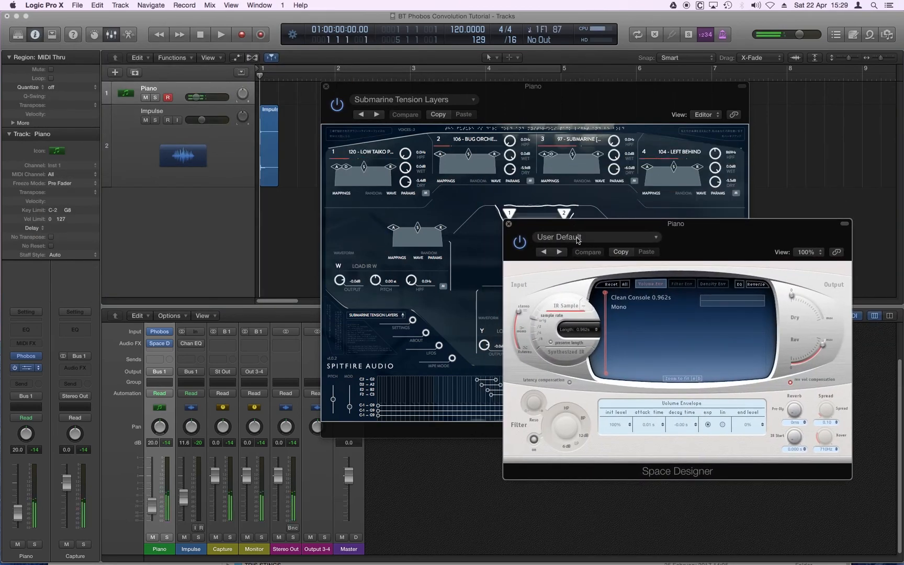
Load the "07.8s Lasers In The Sky" preset from the Warped Spaces group of Large Spaces in Space Designer
click(578, 239)
mouse_move(606, 421)
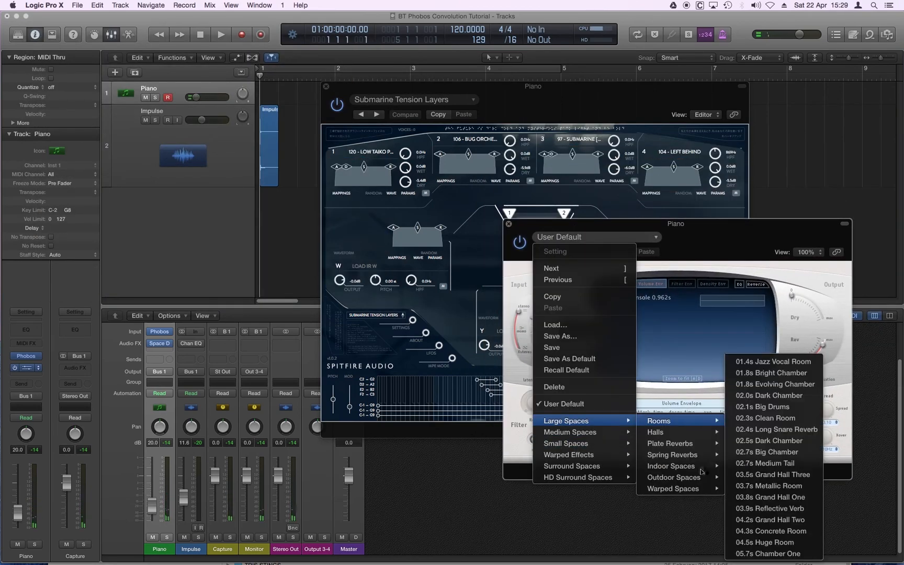
mouse_move(701, 490)
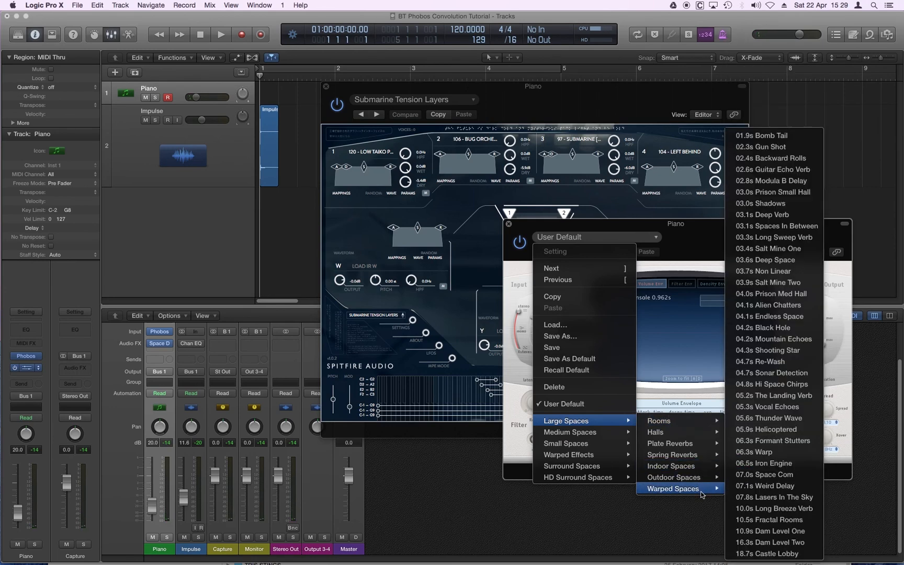
click(790, 499)
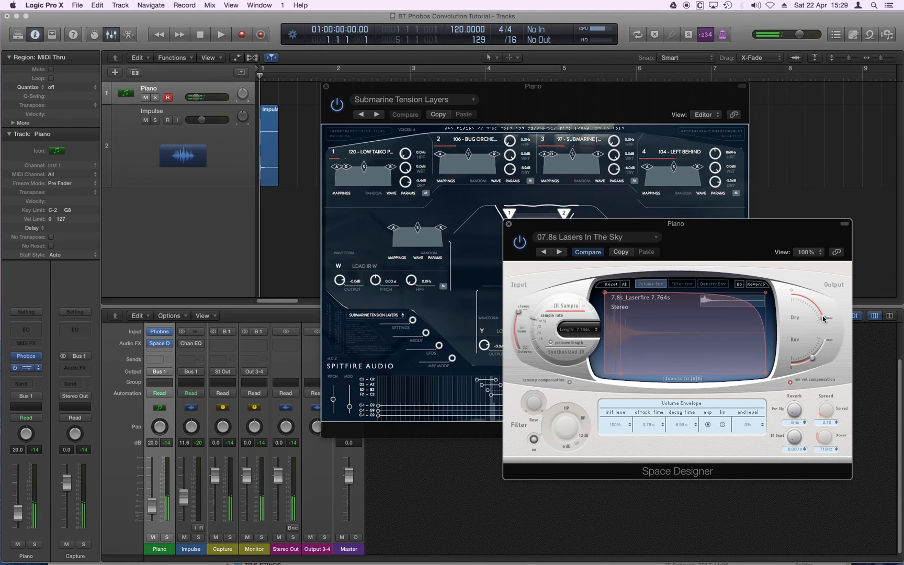
Turn Space Designer's Dry output down to zero and back up, and lower its Rev output slightly
drag(822, 319, 791, 294)
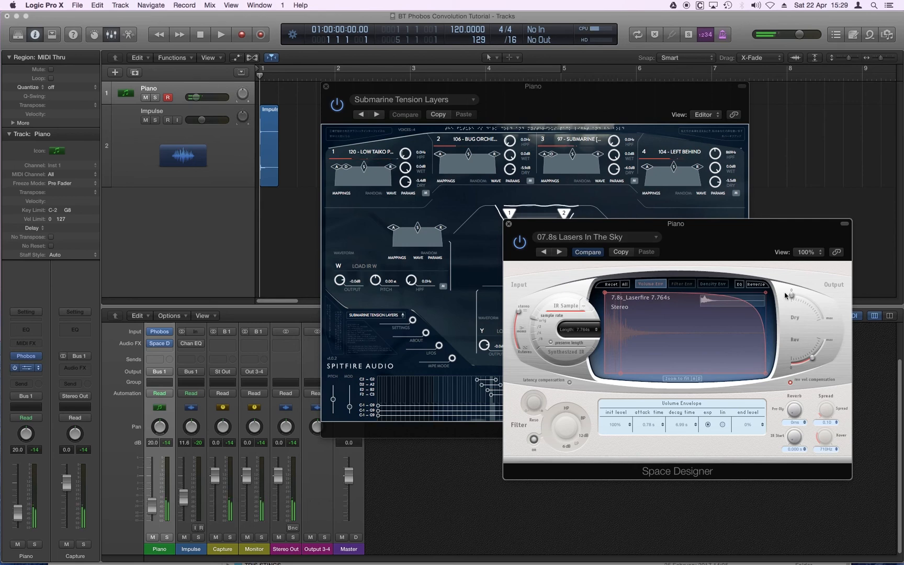
drag(791, 295, 847, 316)
drag(812, 359, 808, 364)
Move the Space Designer window aside, and close both the Space Designer and Phobos windows
drag(706, 235, 589, 230)
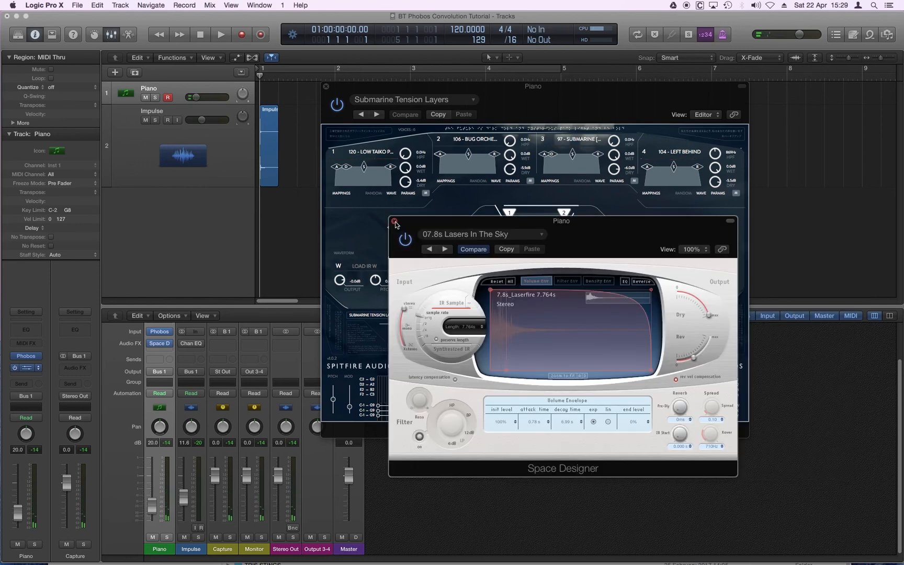
click(393, 219)
click(326, 87)
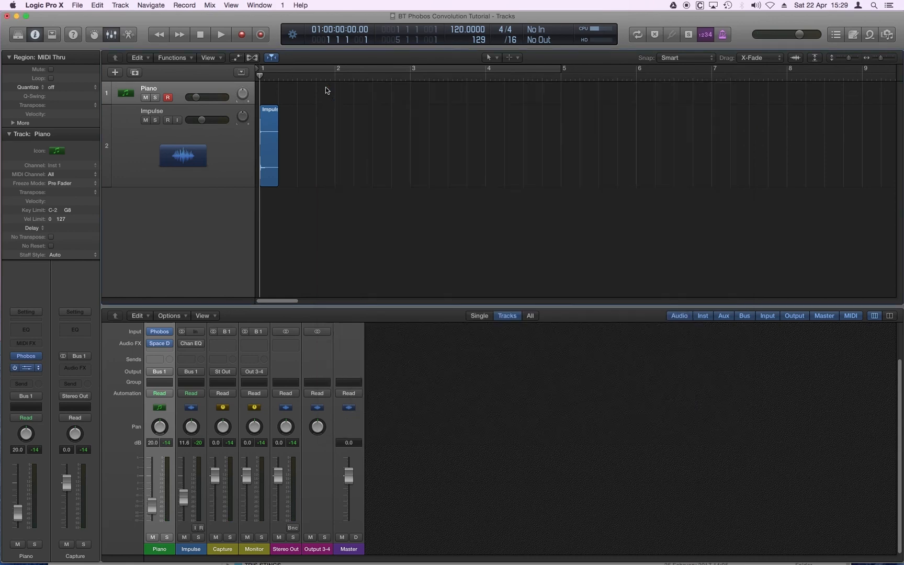
click(36, 374)
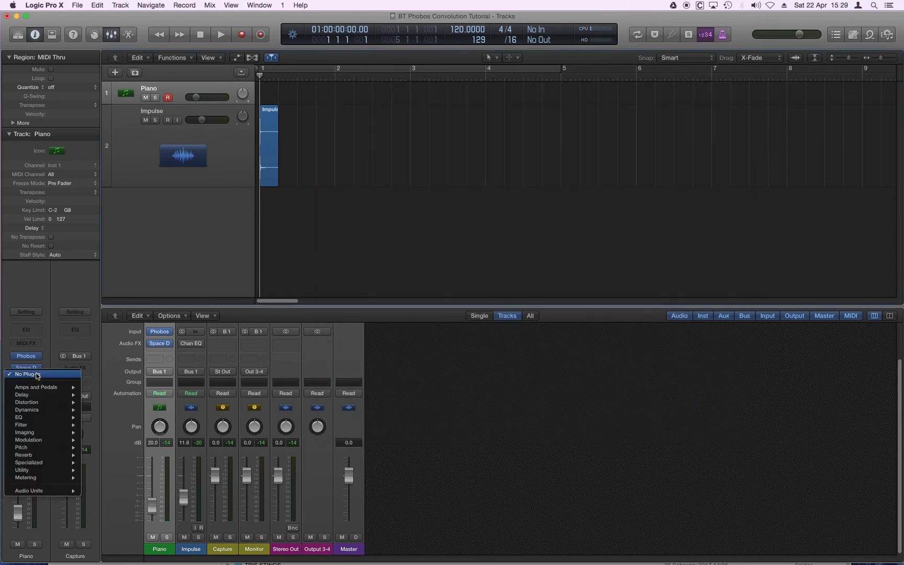
click(308, 269)
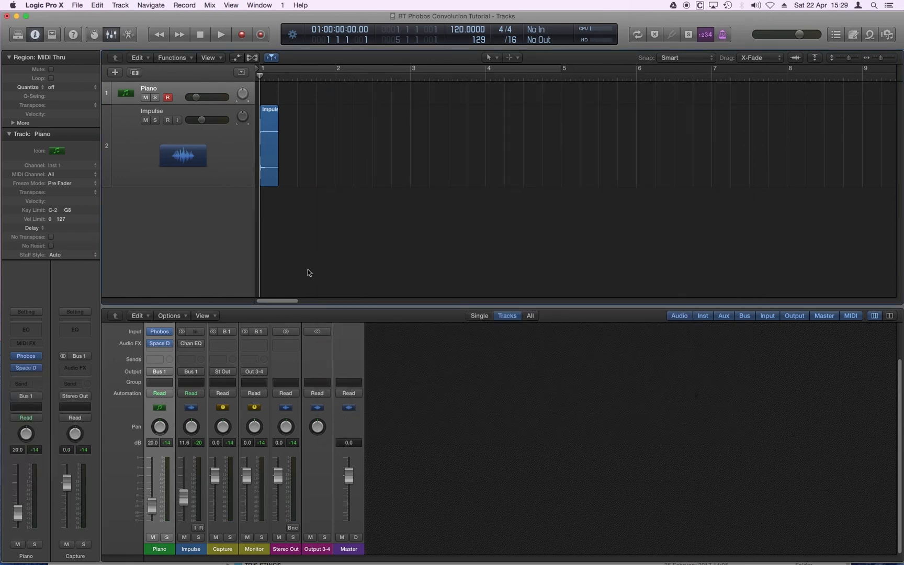